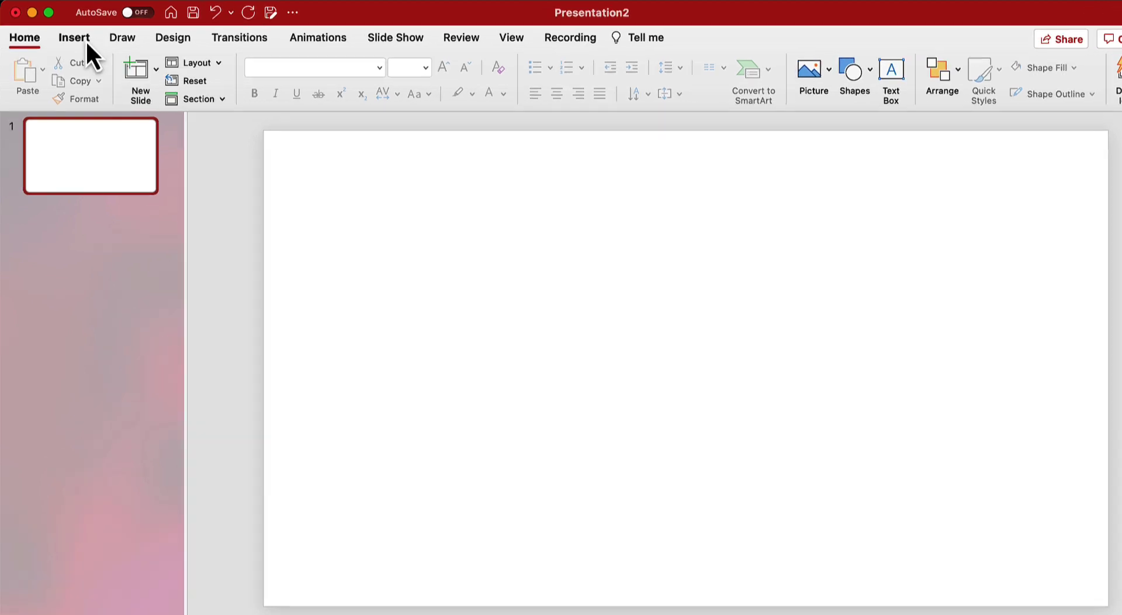
Draw a rectangle covering the whole slide.
click(69, 35)
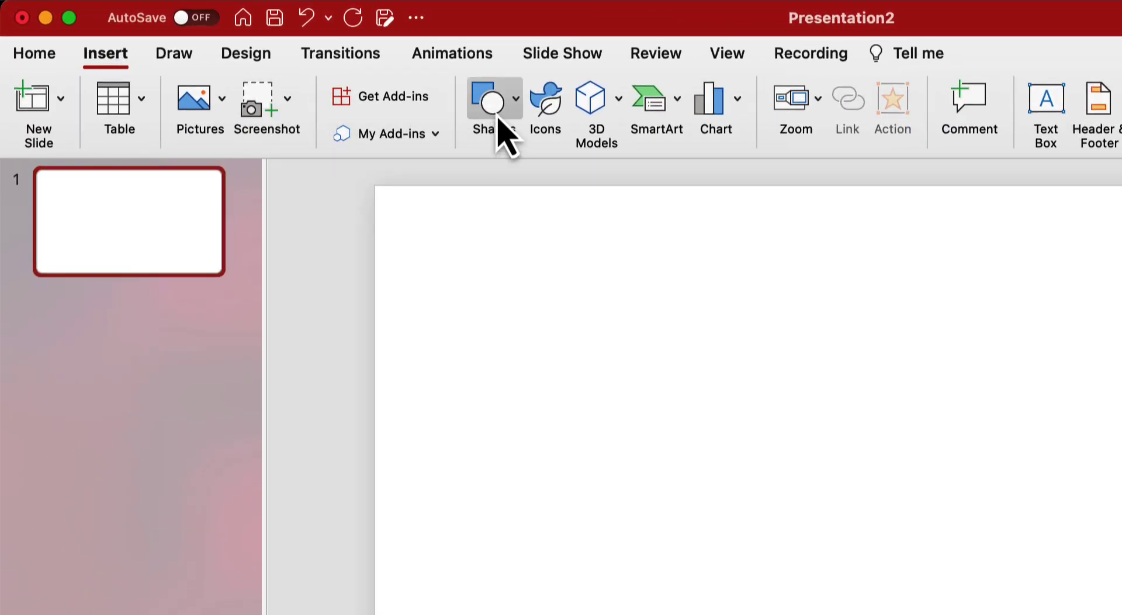
click(500, 125)
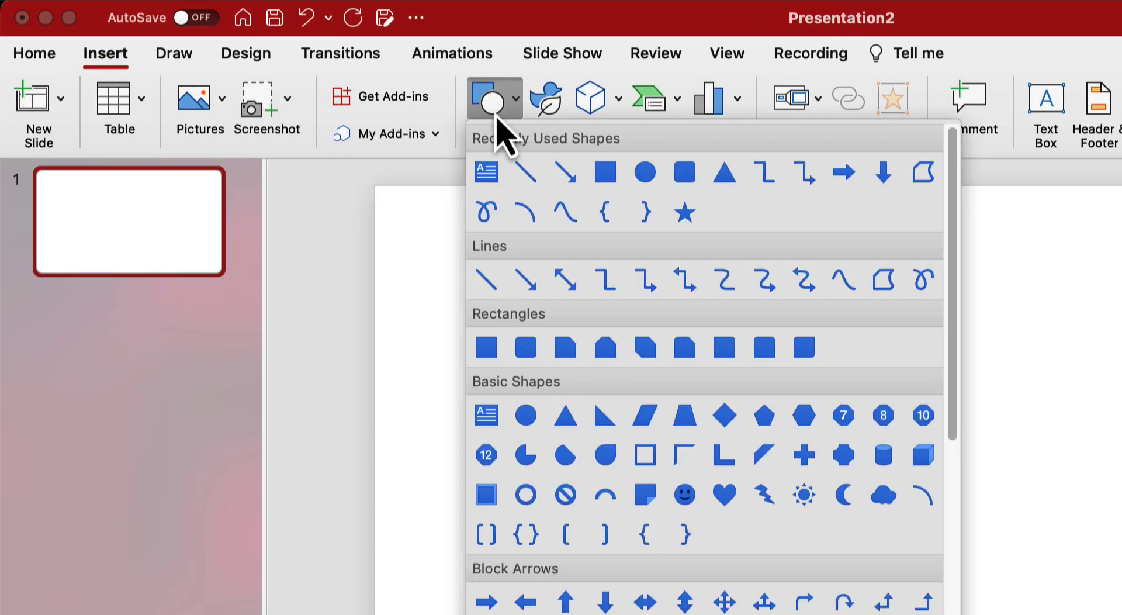
click(608, 183)
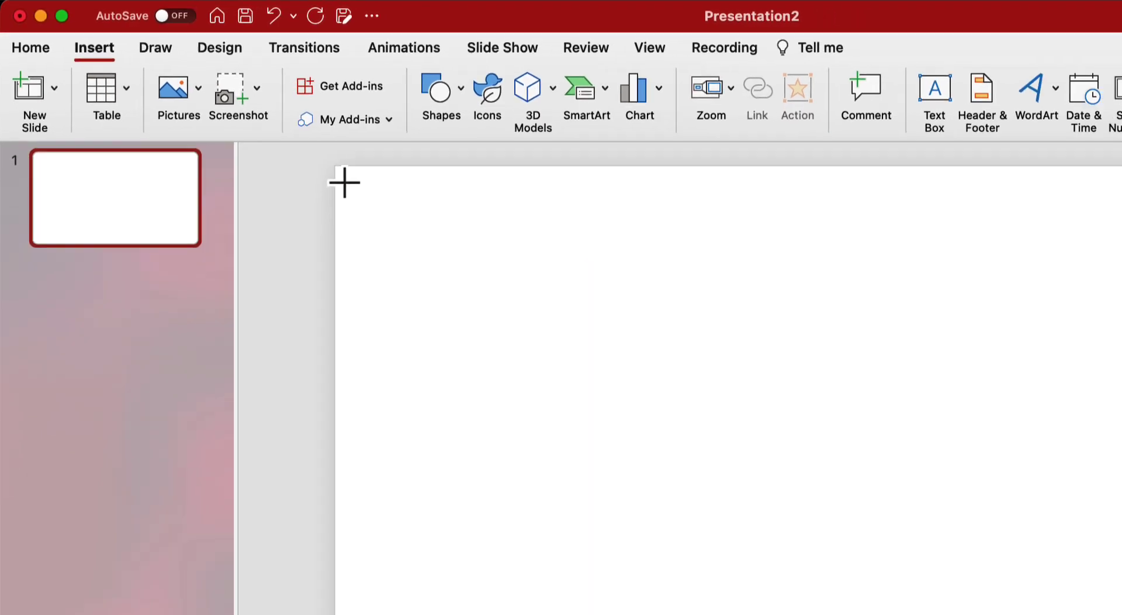
mouse_move(250, 124)
mouse_down()
mouse_move(260, 219)
mouse_move(993, 565)
mouse_move(1050, 573)
mouse_up()
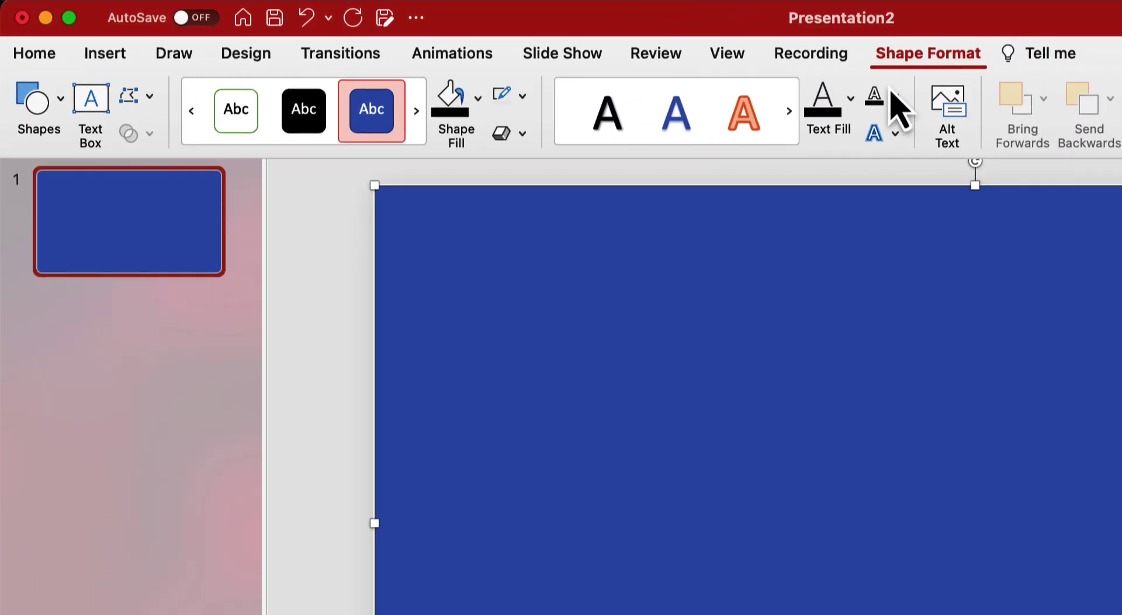
Remove the rectangle's outline and fill it with black.
click(522, 97)
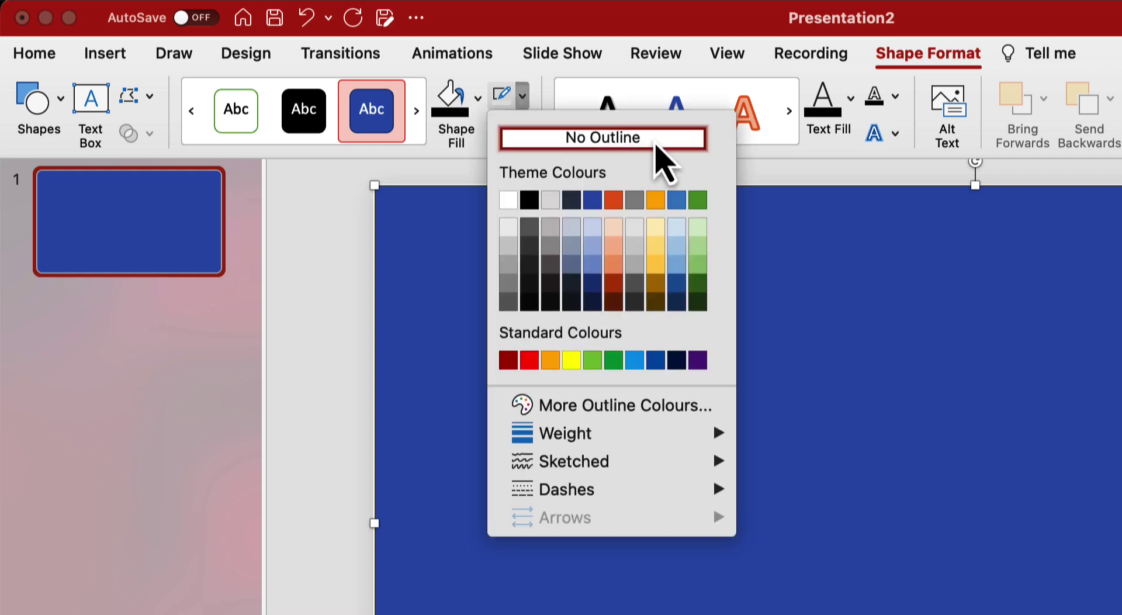
click(659, 146)
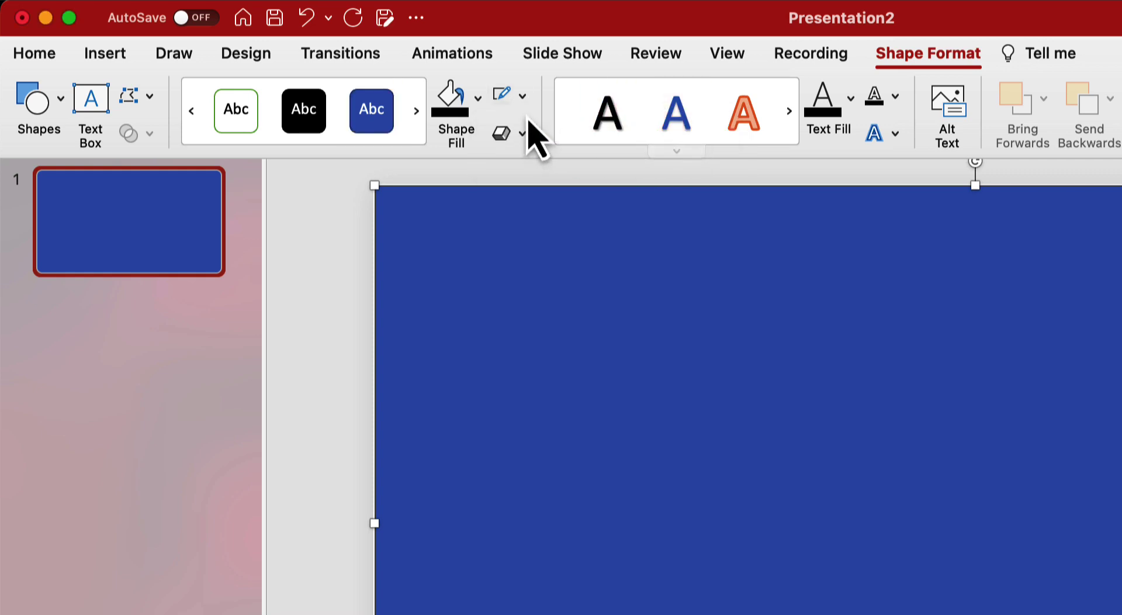
click(480, 100)
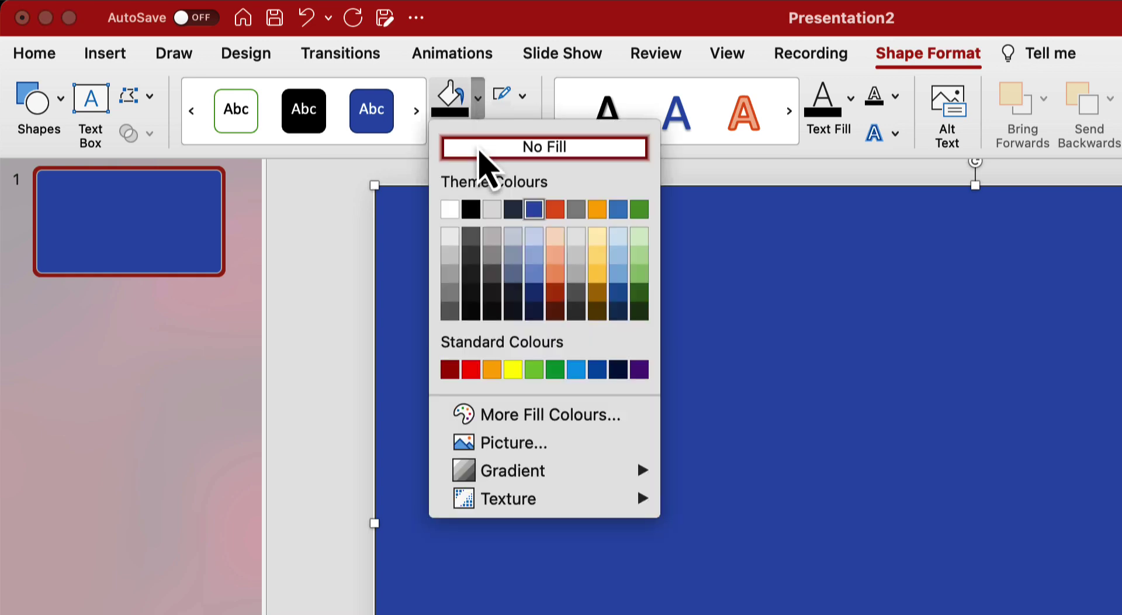
click(469, 210)
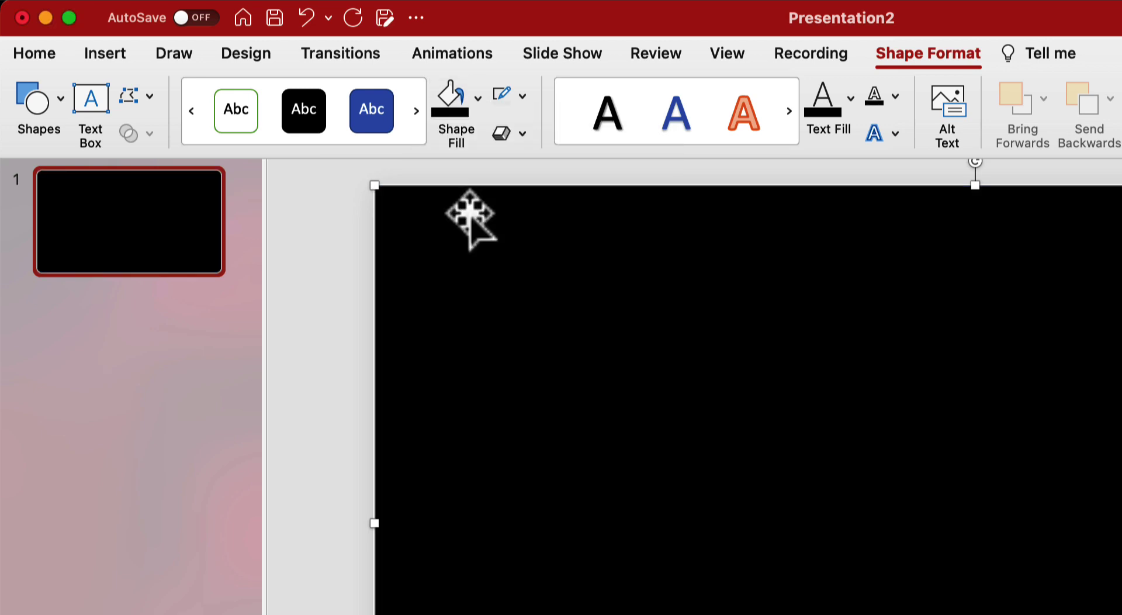
Draw a wide text box and type LOTUS in white font.
click(121, 62)
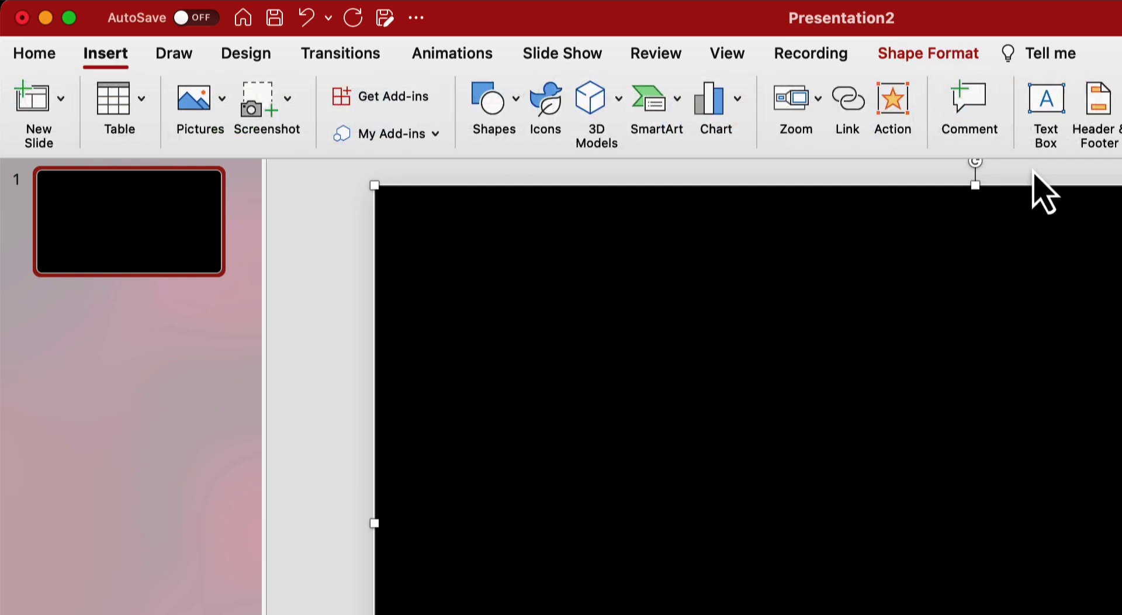
click(1044, 139)
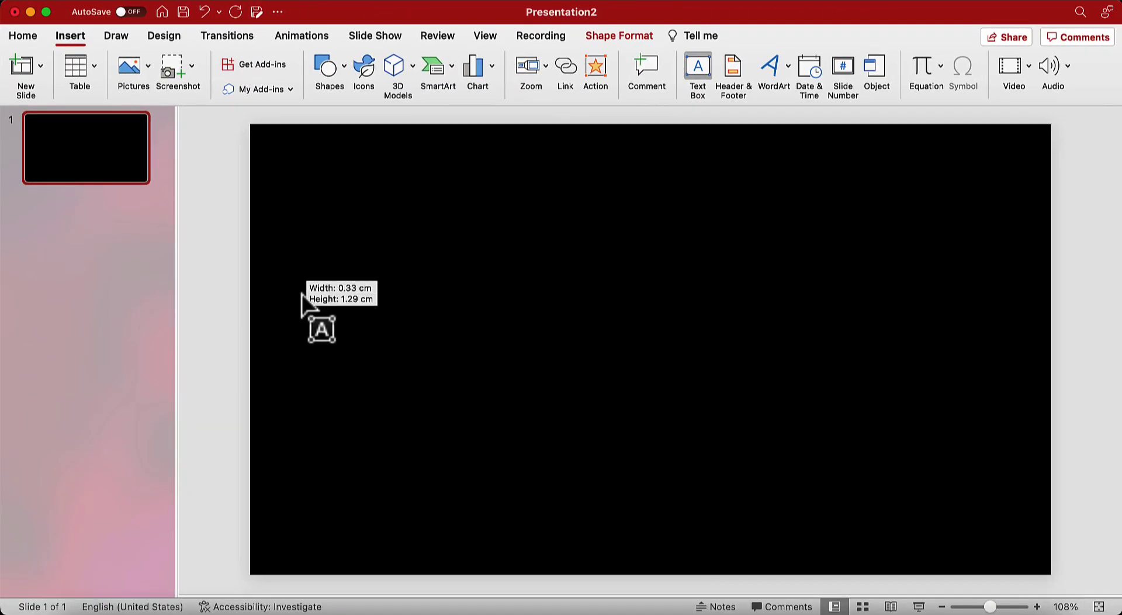
drag(860, 404, 1010, 449)
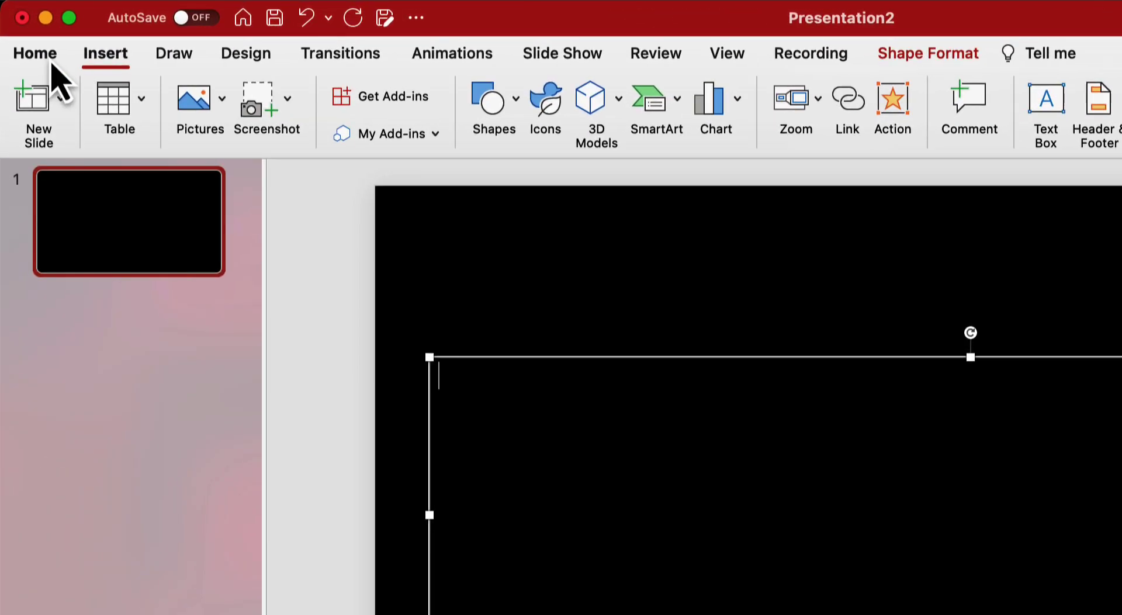
click(32, 41)
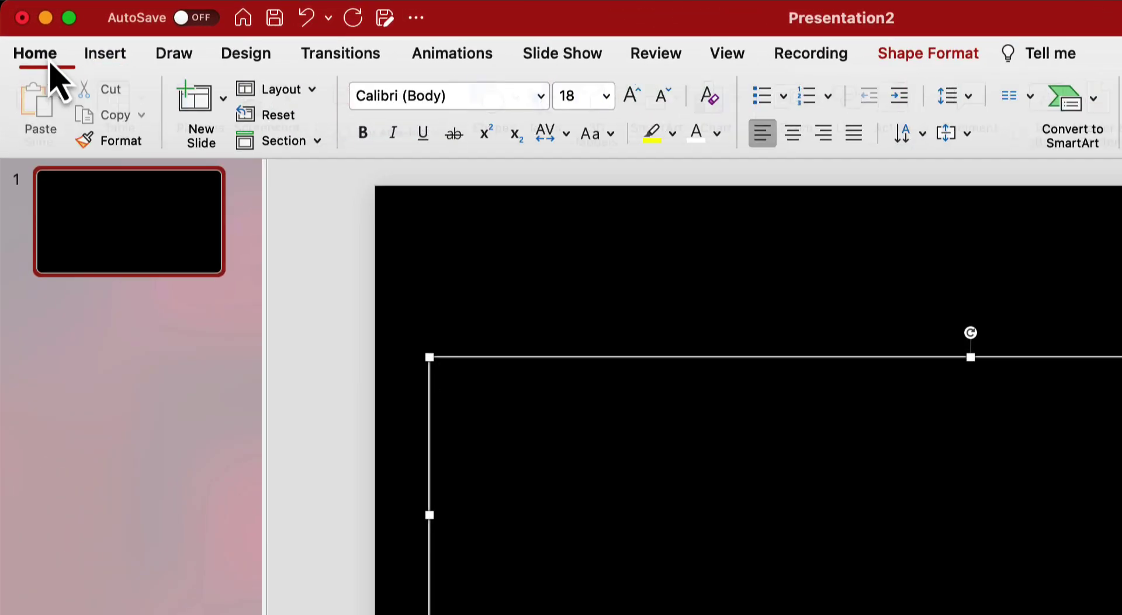
click(716, 136)
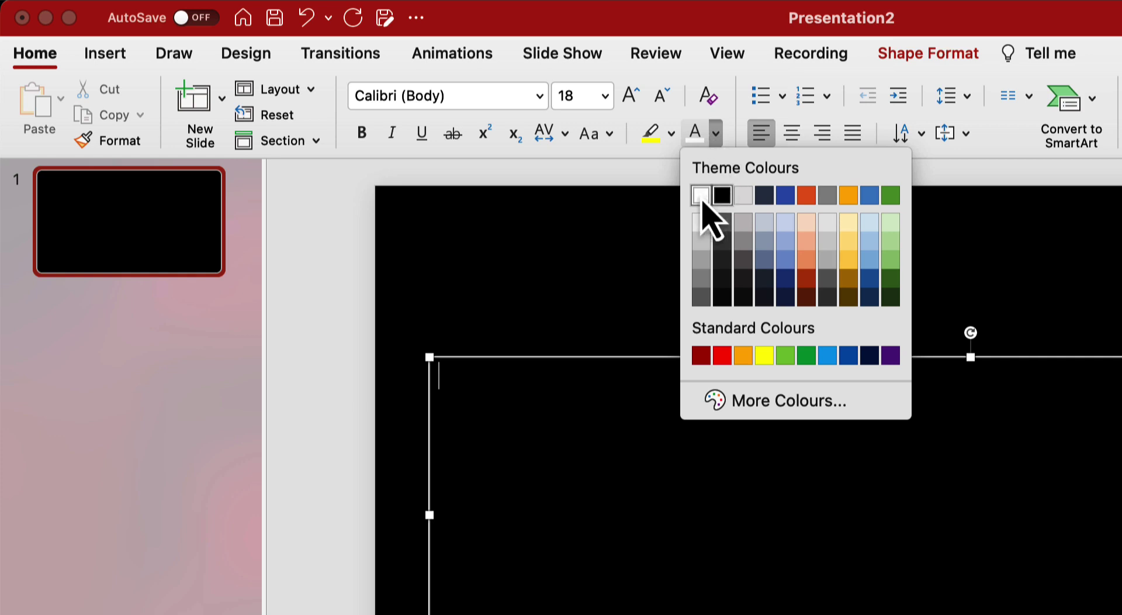
click(702, 196)
text(LOT)
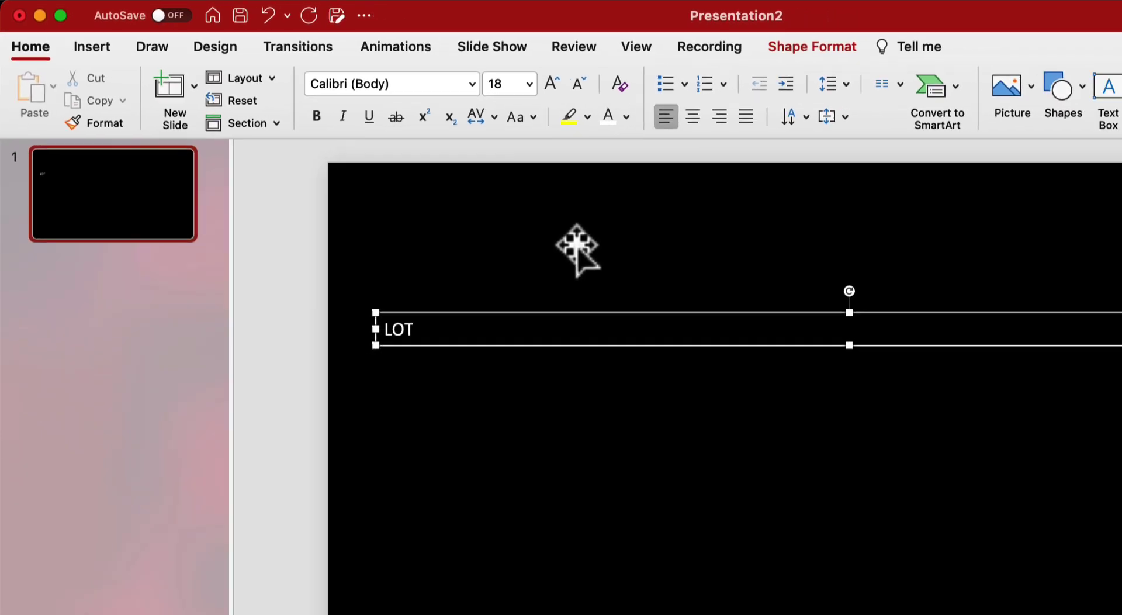
text(US)
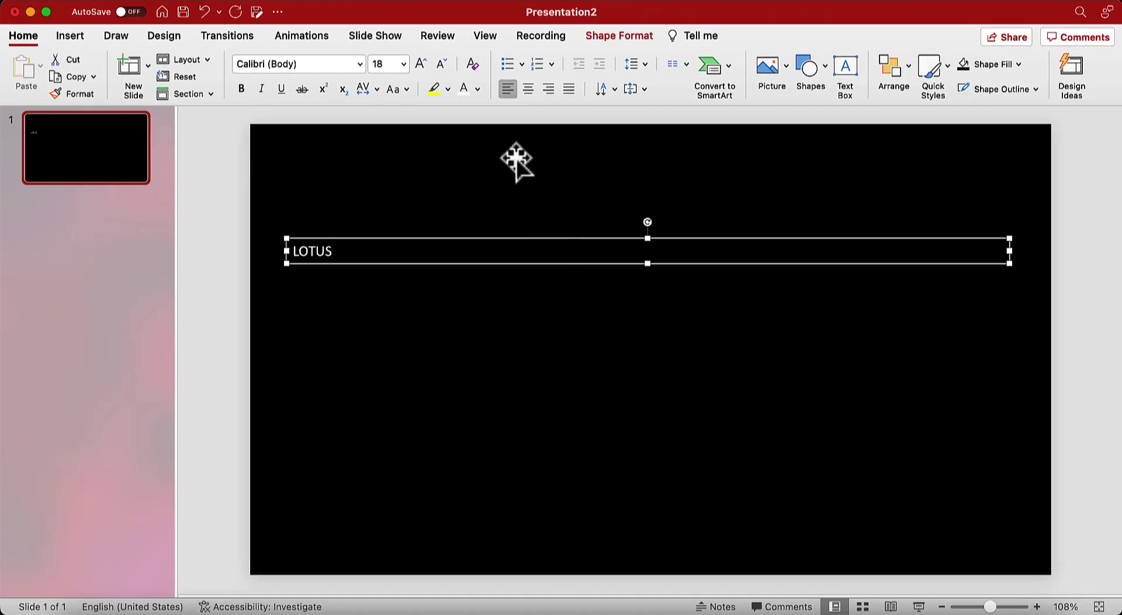
Centre the LOTUS text and set it in Impact at size 300.
click(529, 89)
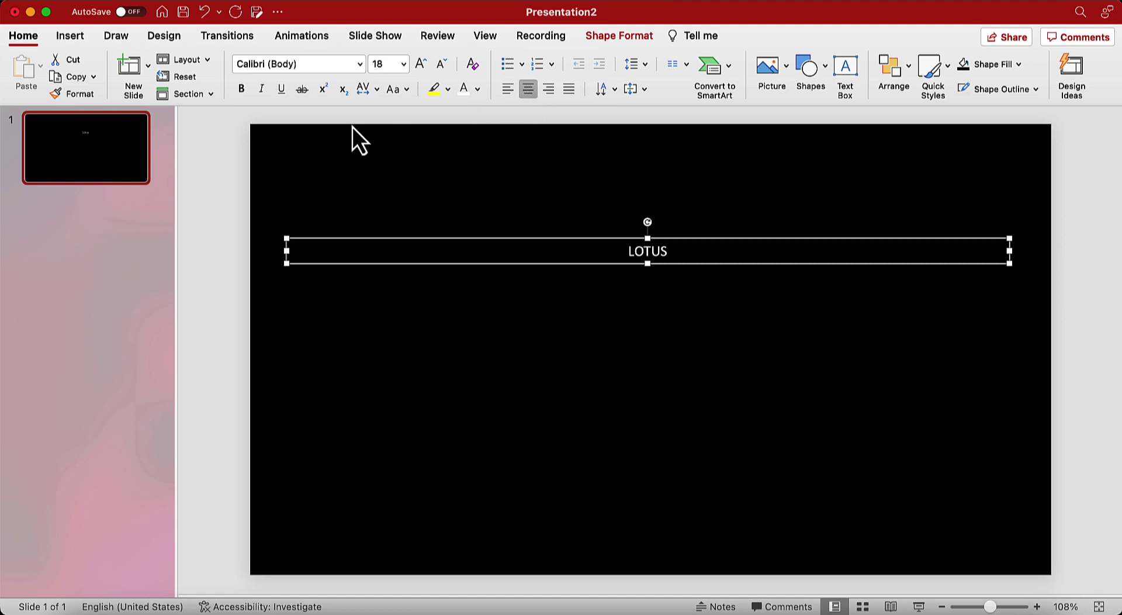
click(362, 65)
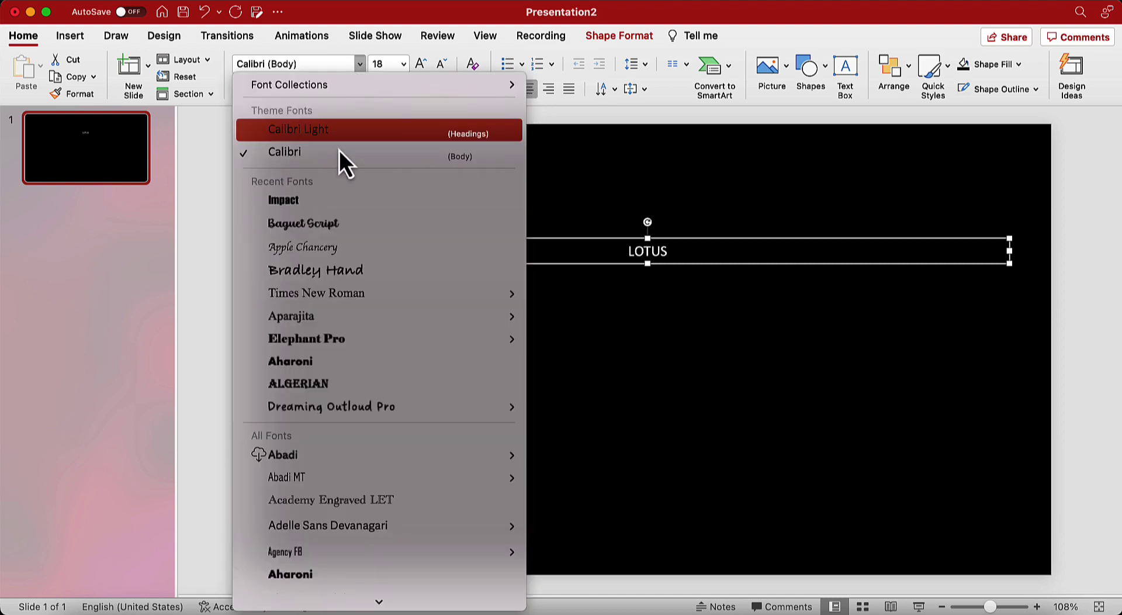
click(324, 199)
click(392, 67)
text(200)
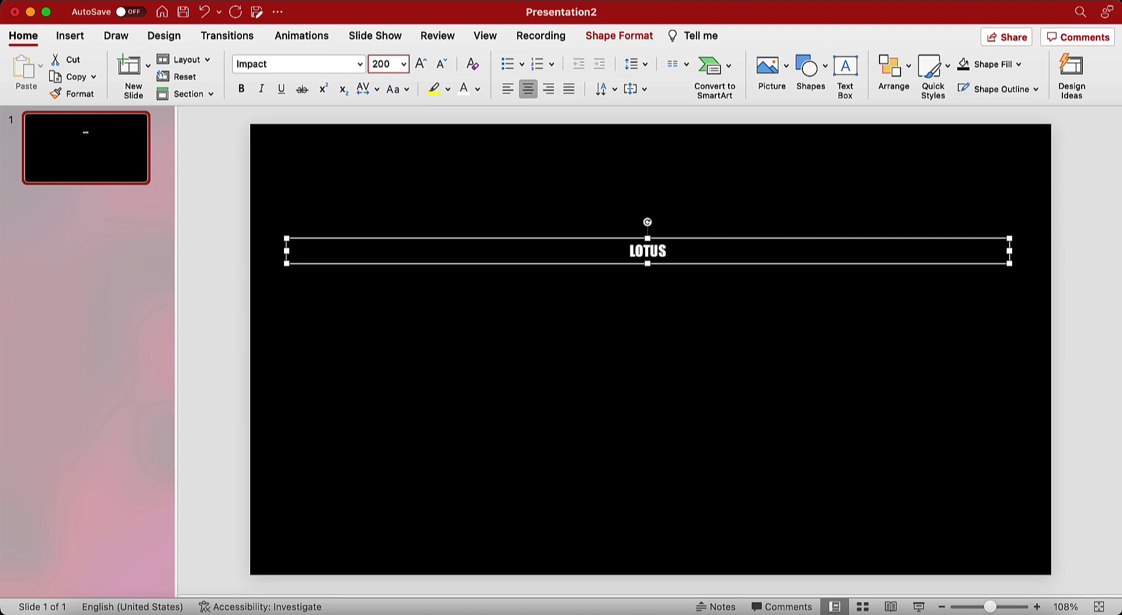
key(Return)
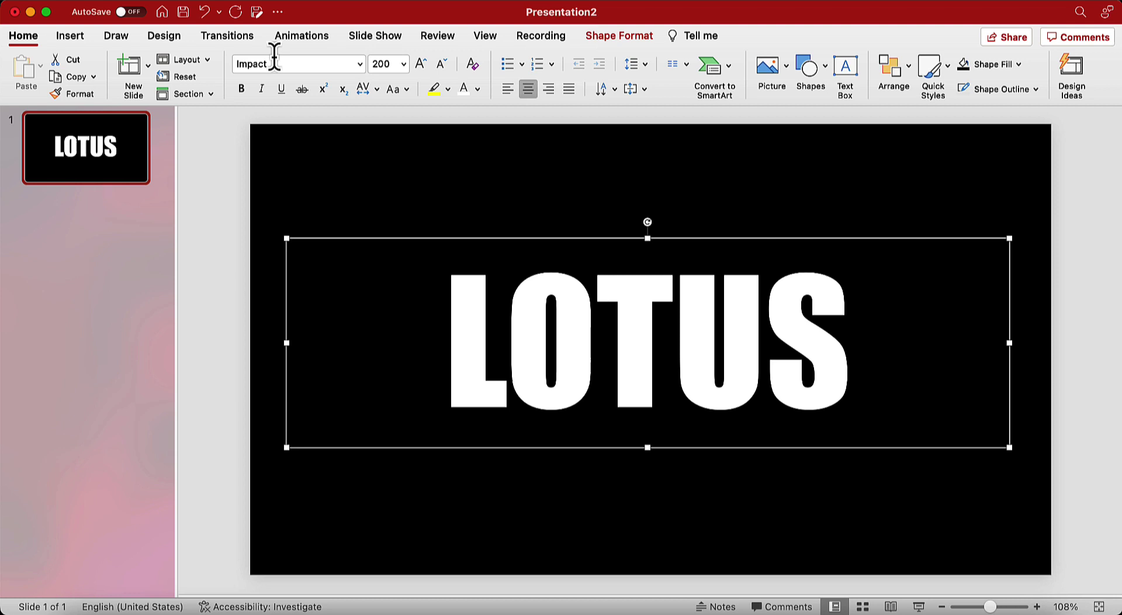
click(393, 64)
text(3)
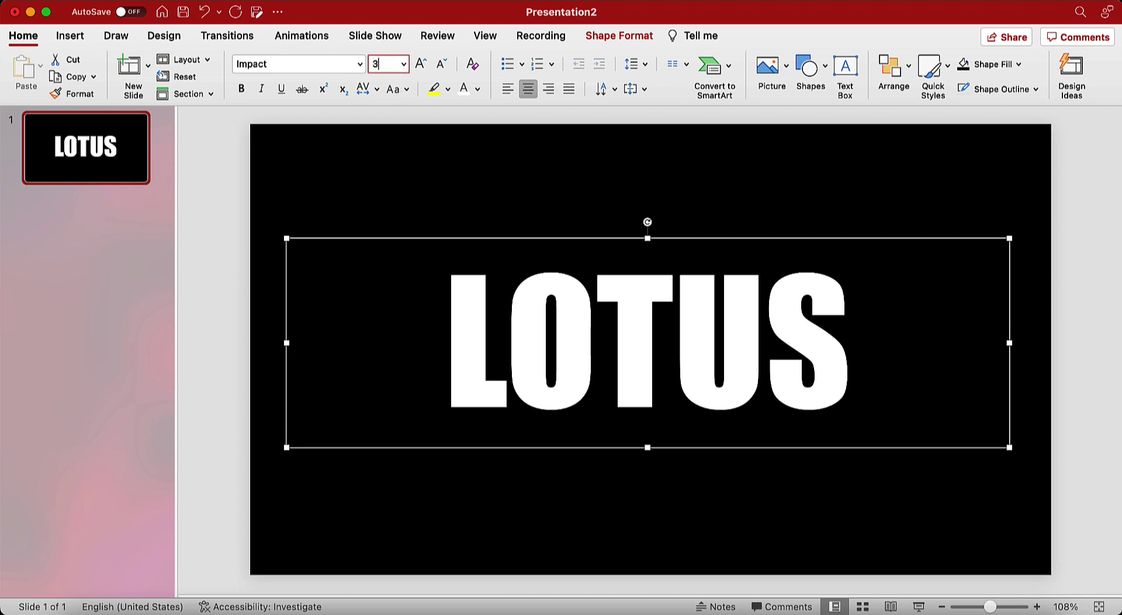
text(00)
key(Return)
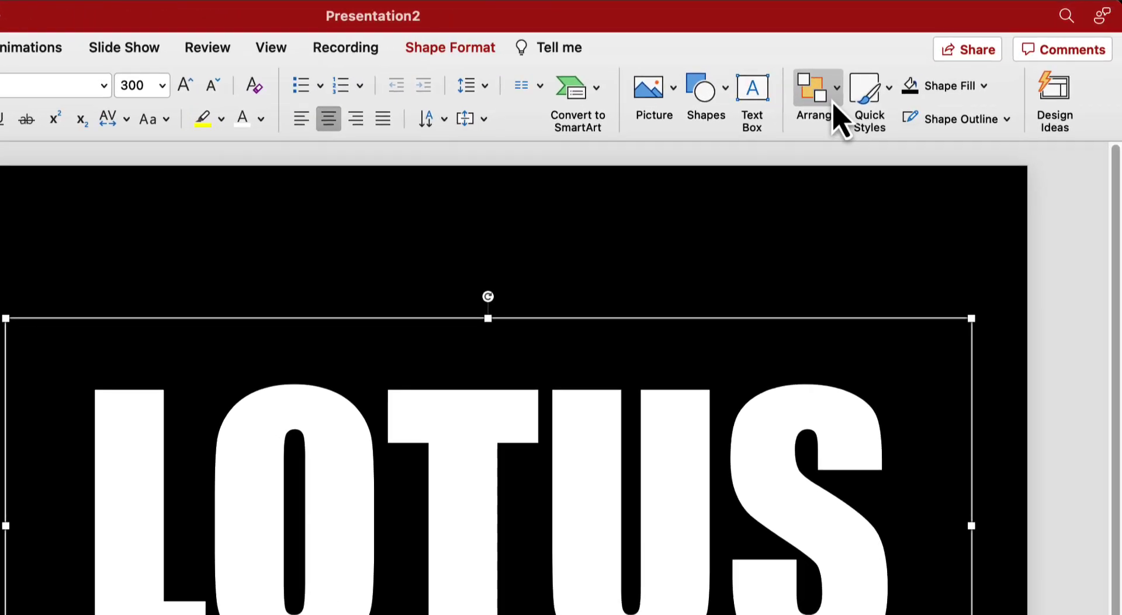
Align the LOTUS text box to the middle and centre of the slide.
click(891, 87)
mouse_move(855, 457)
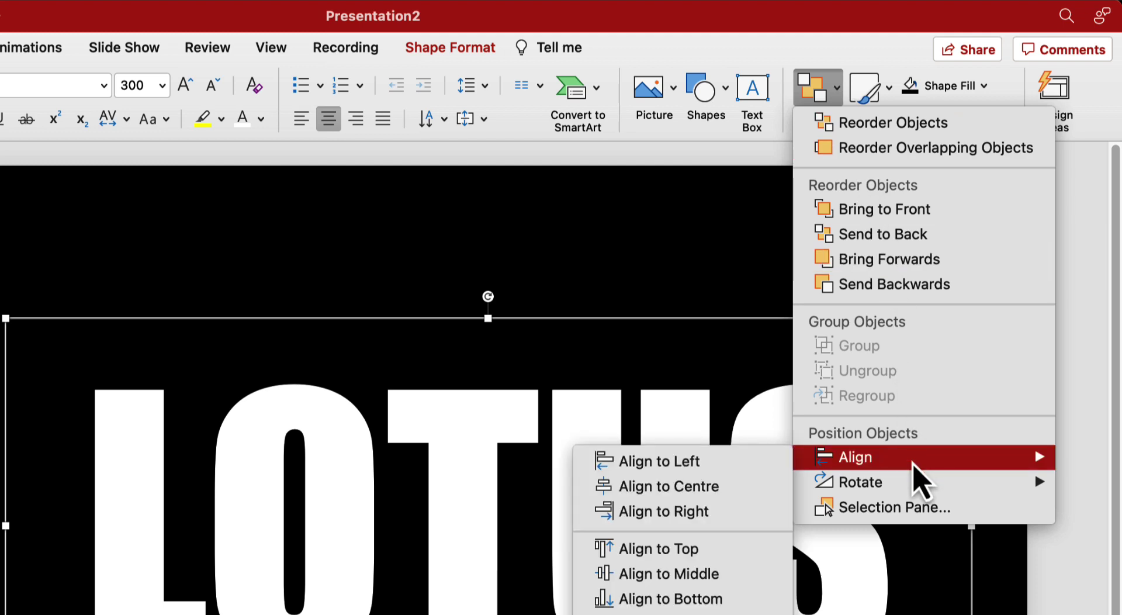
click(725, 582)
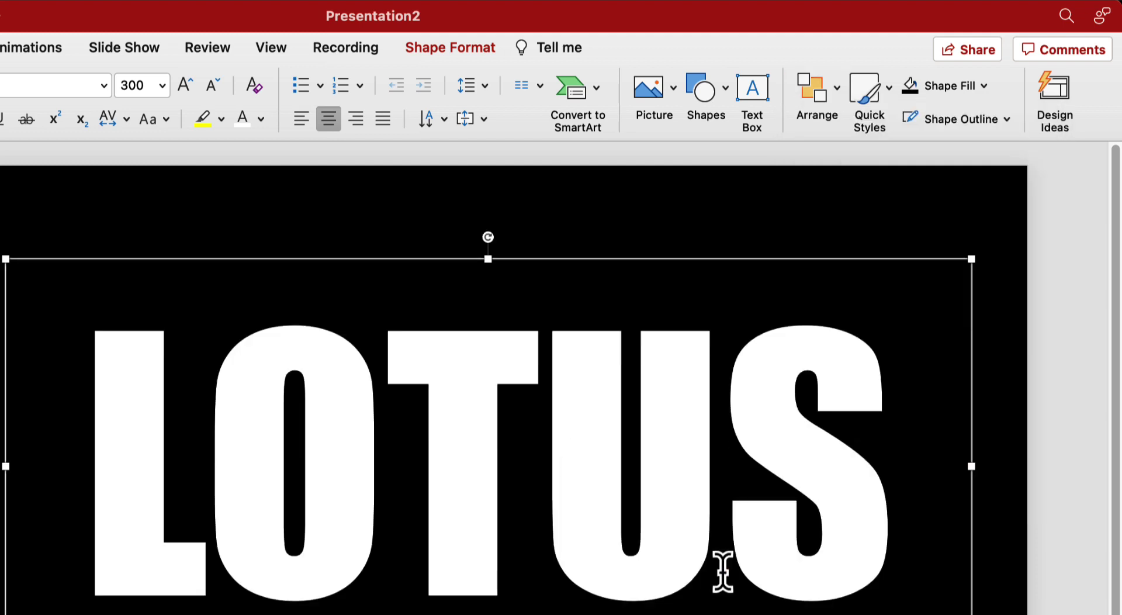
click(837, 97)
mouse_move(921, 457)
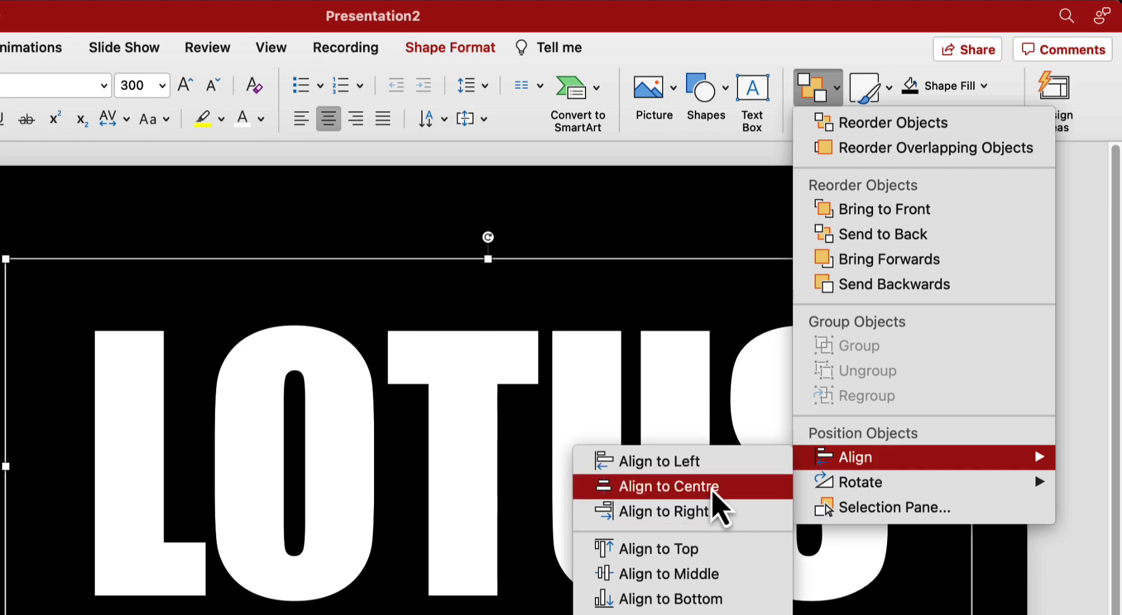
click(714, 486)
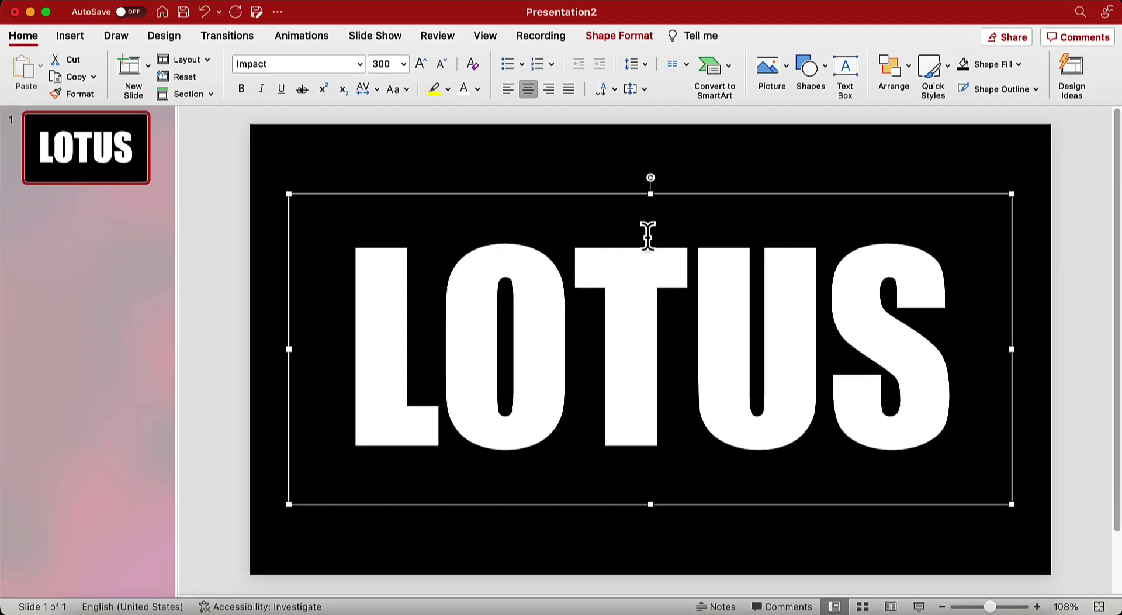
Select the black rectangle together with the LOTUS text box for shape formatting.
click(445, 154)
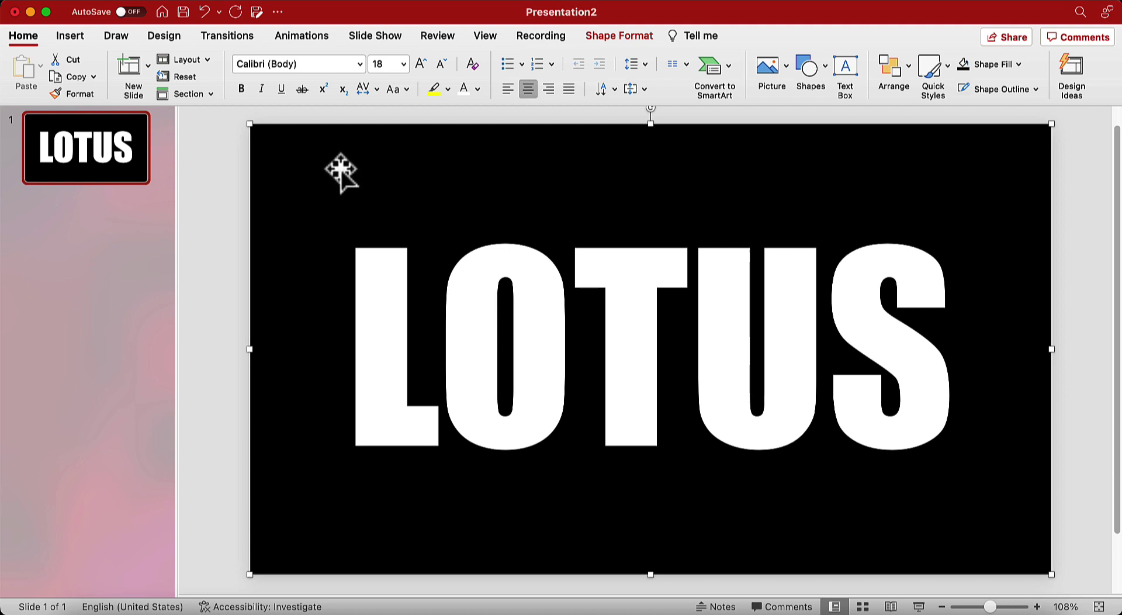
shift+click(339, 282)
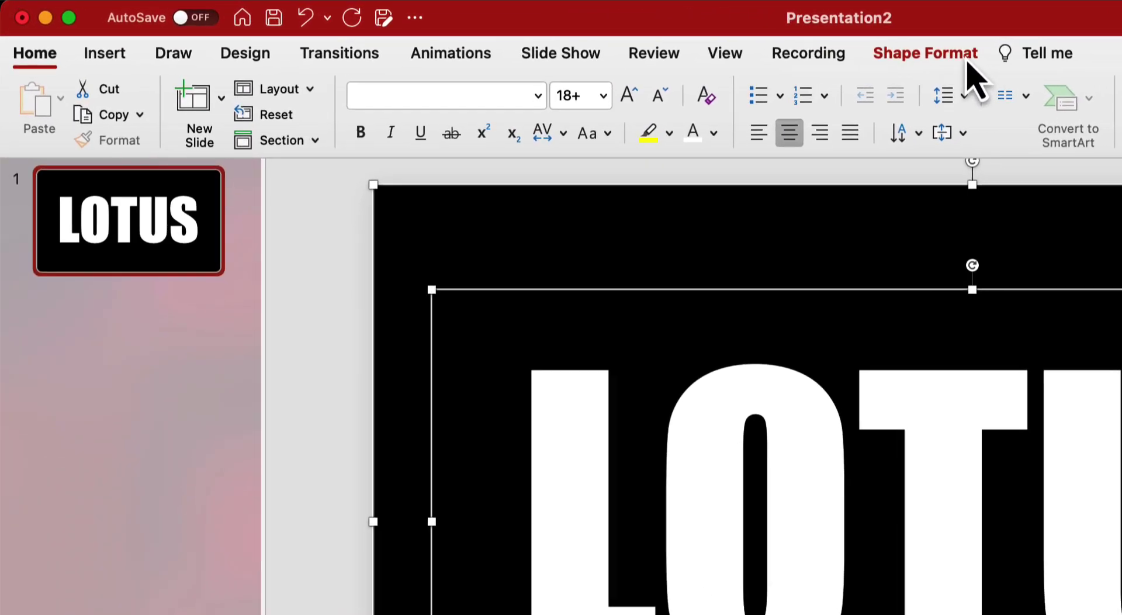
click(632, 36)
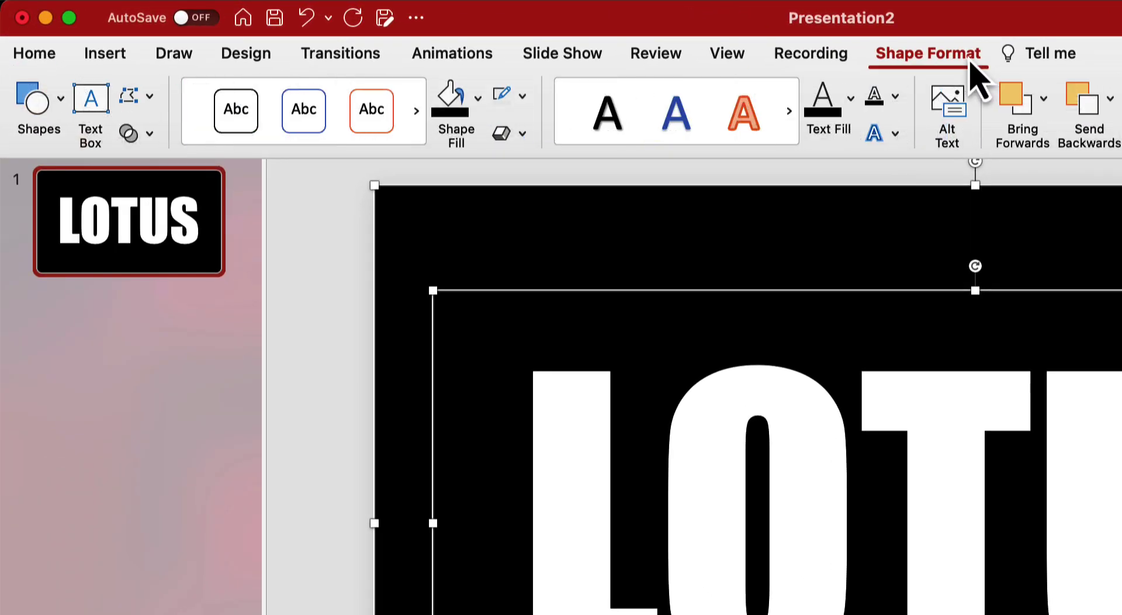
Subtract the LOTUS text from the black rectangle with Merge Shapes.
click(152, 137)
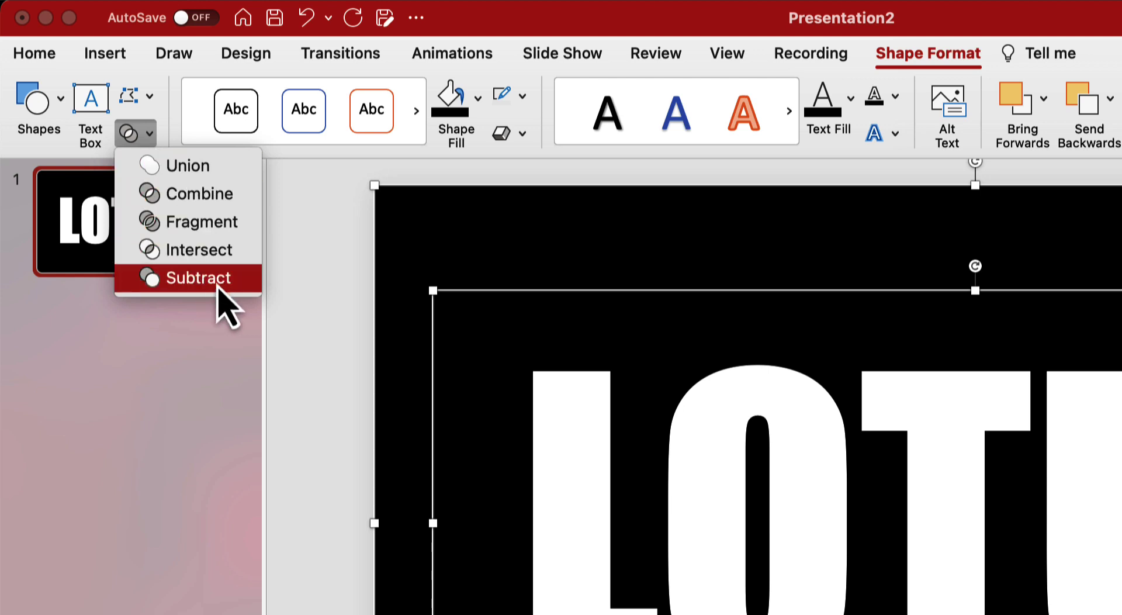
click(234, 279)
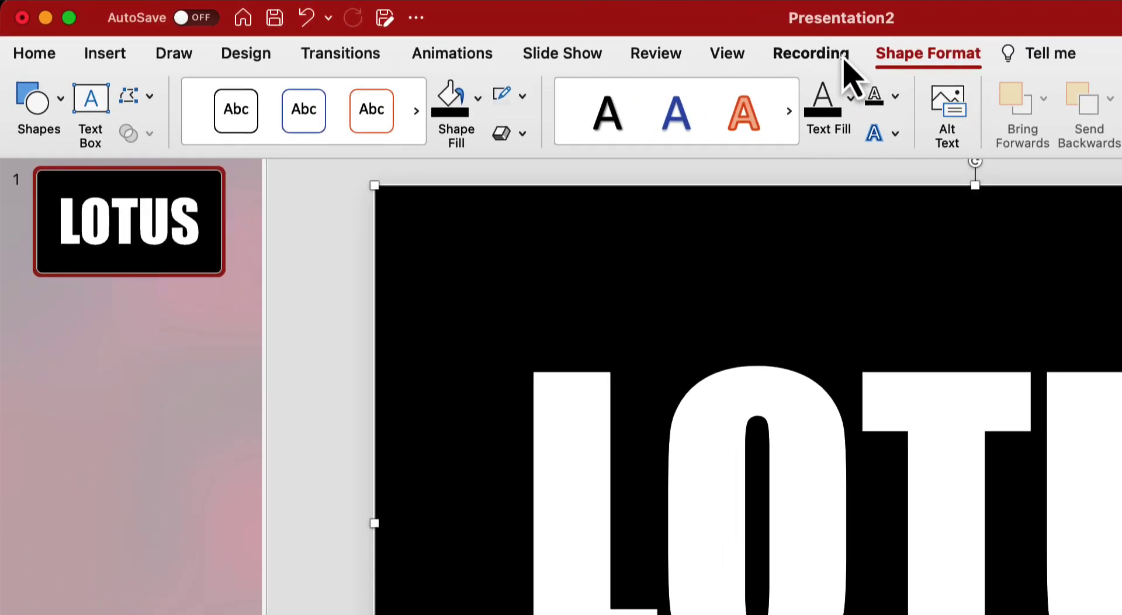
Insert Lotus - 43616.mp4 from the Downloads folder as a video from file.
click(842, 57)
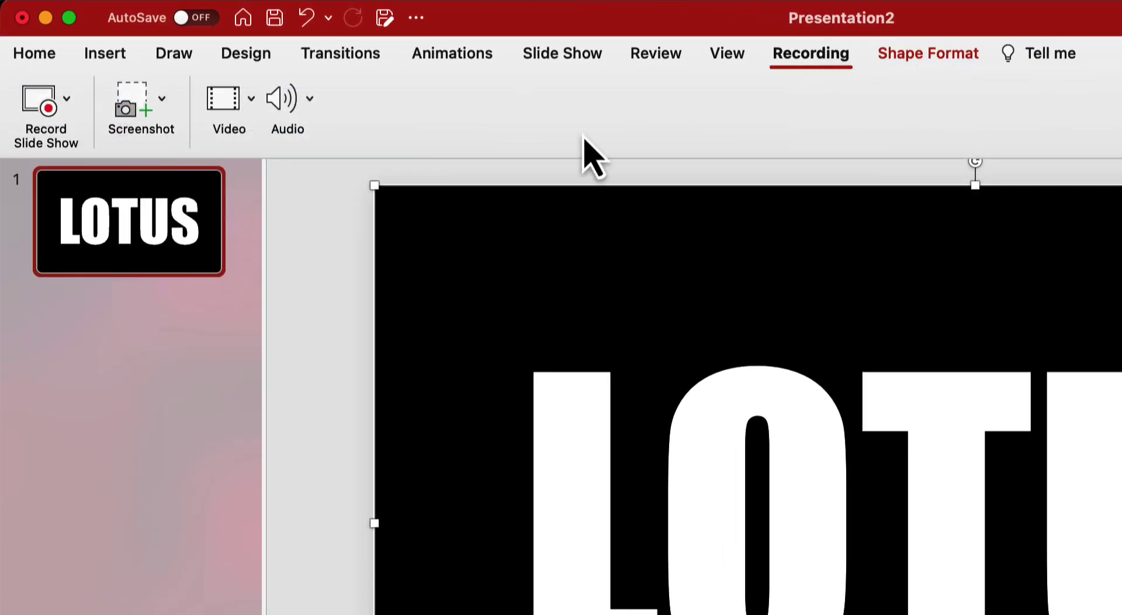
click(251, 105)
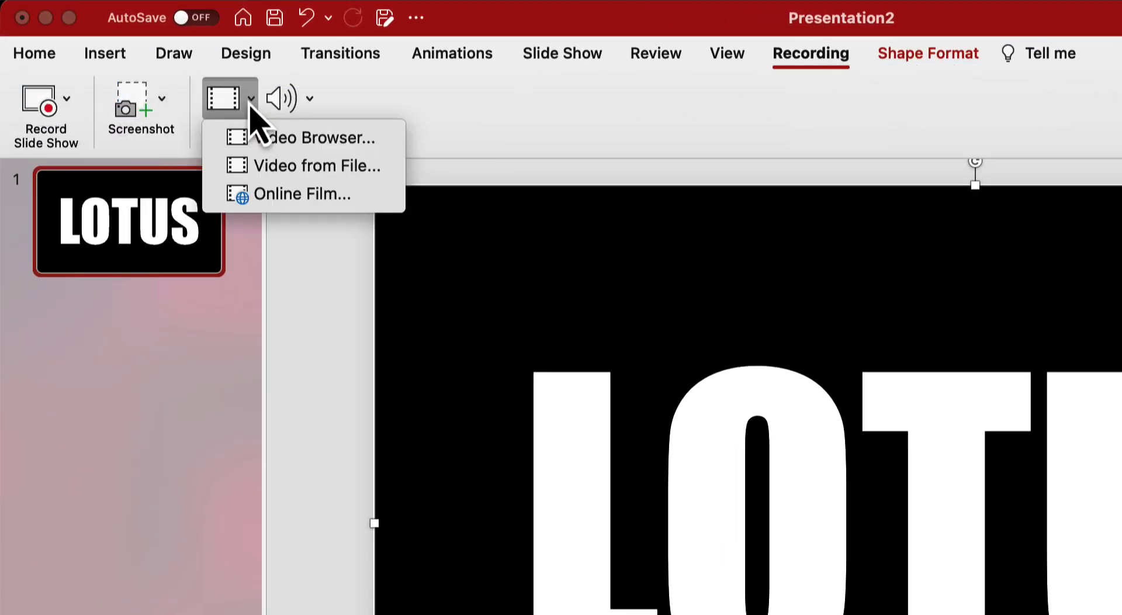
click(387, 173)
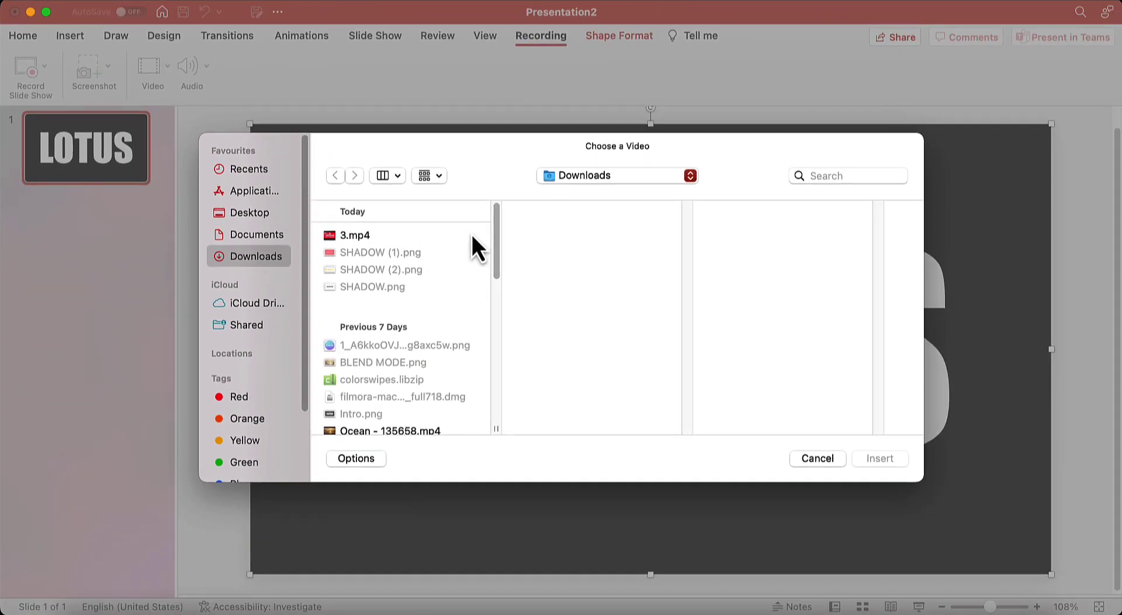
drag(495, 228, 497, 330)
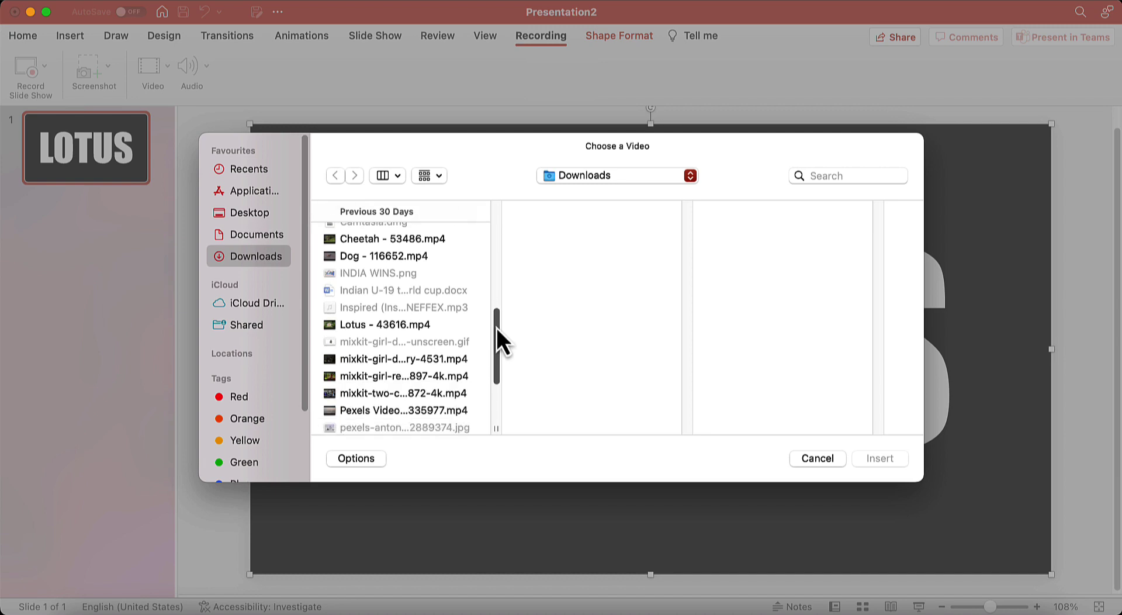
double_click(405, 324)
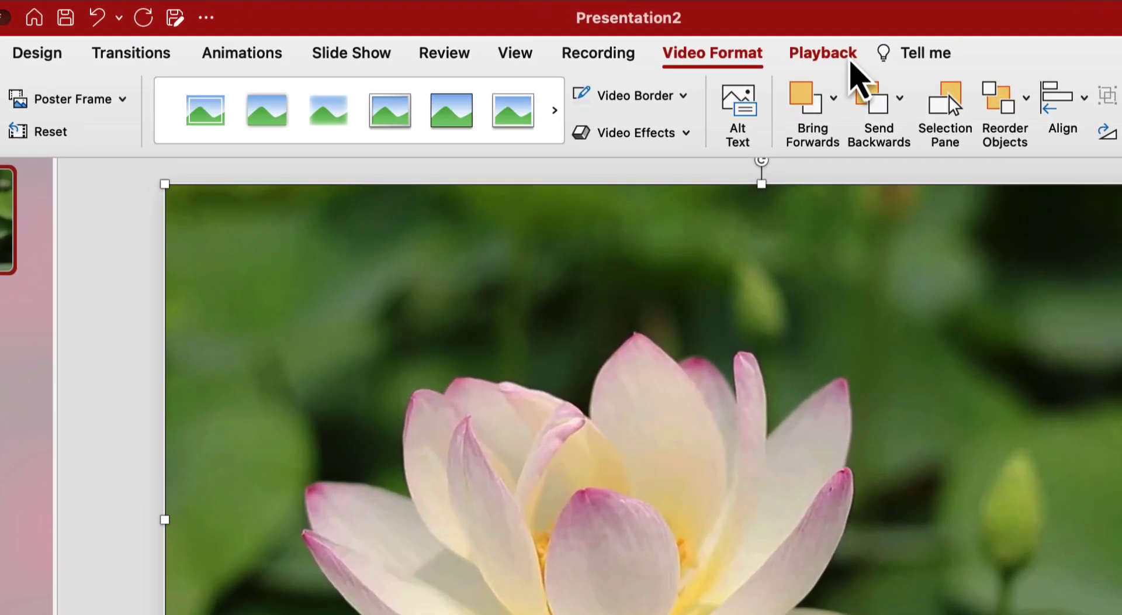
Set the lotus video's playback Start option to Automatically.
click(852, 58)
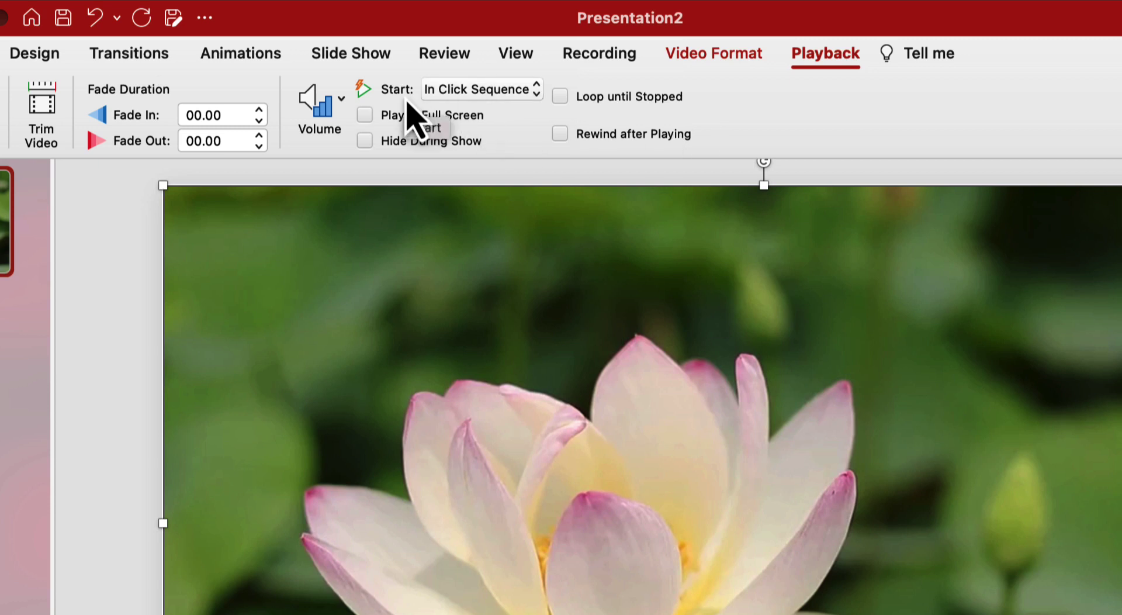
click(483, 100)
click(550, 119)
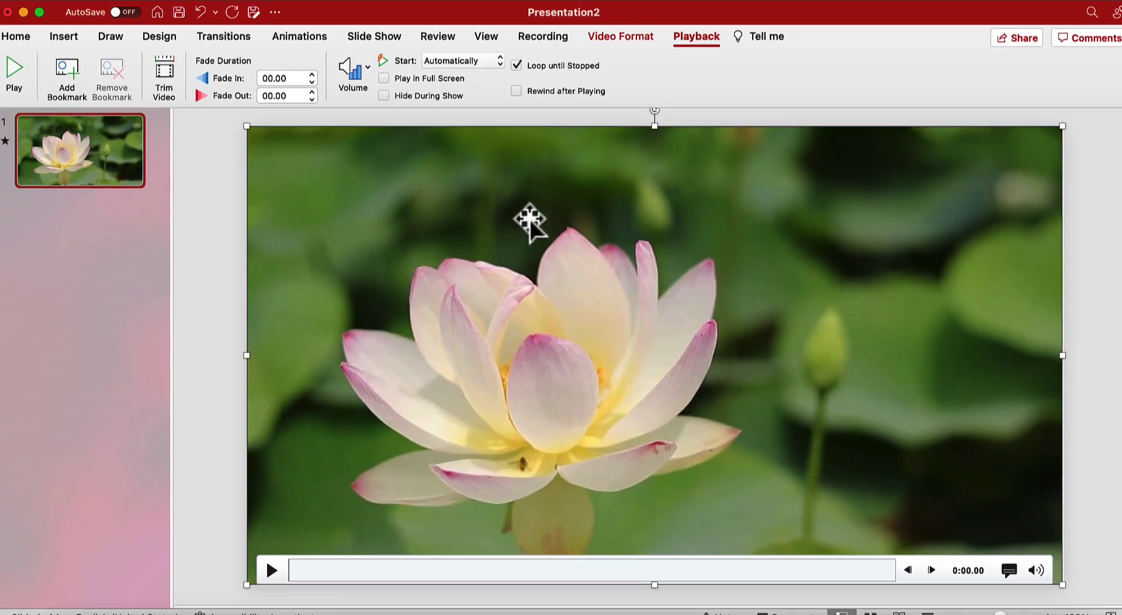
Send the lotus video to the back and select the LOTUS cutout shape.
right_click(528, 215)
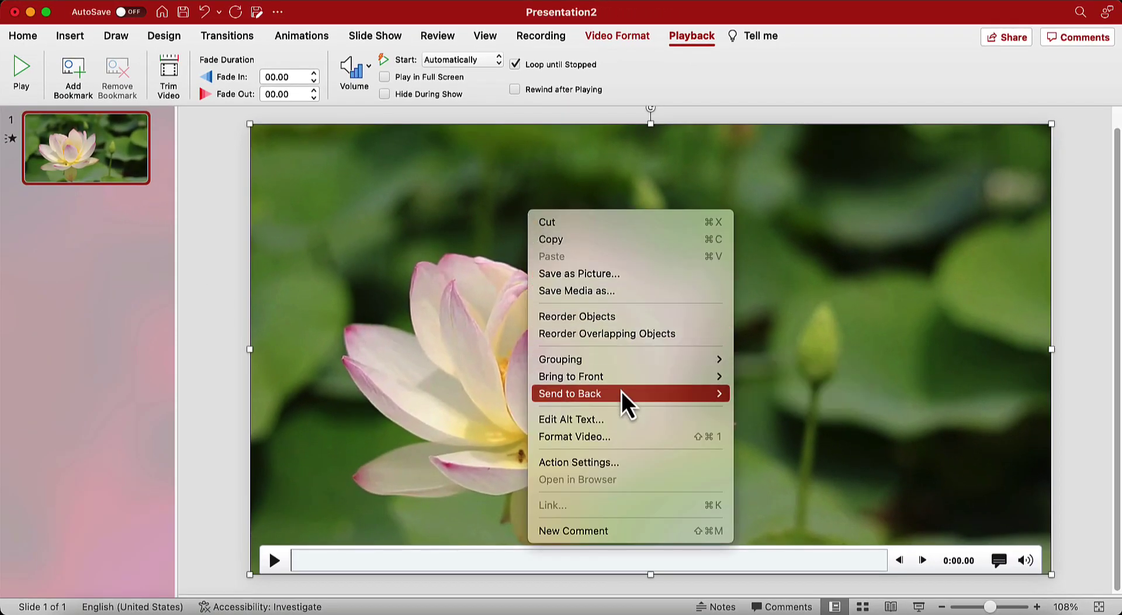
mouse_move(570, 393)
click(746, 396)
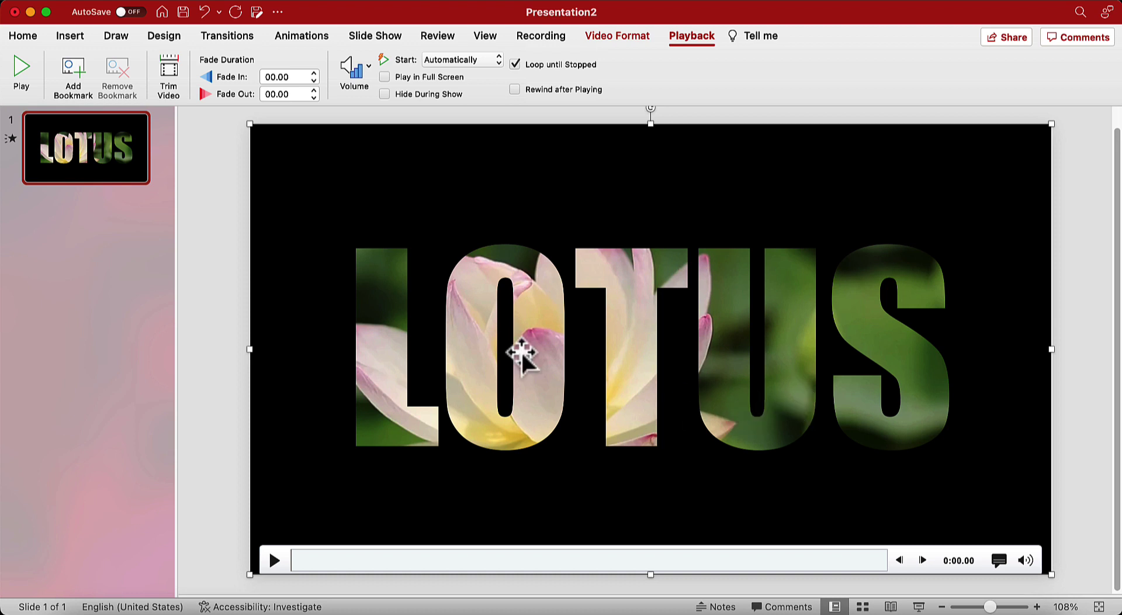
click(298, 181)
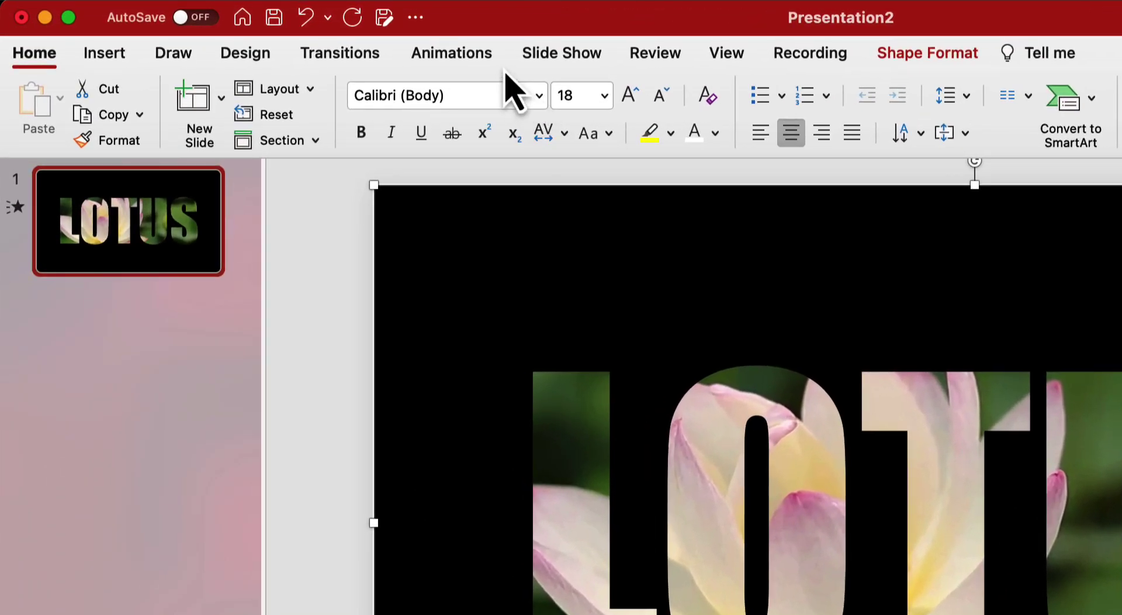
Apply a Grow/Shrink emphasis animation to the LOTUS shape.
click(494, 58)
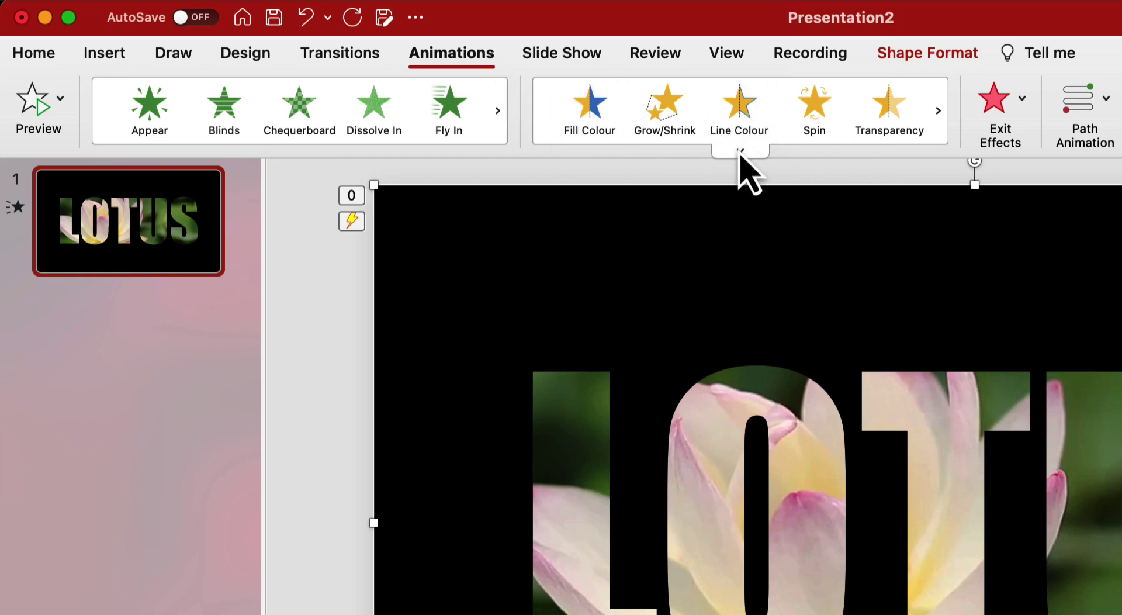
click(739, 151)
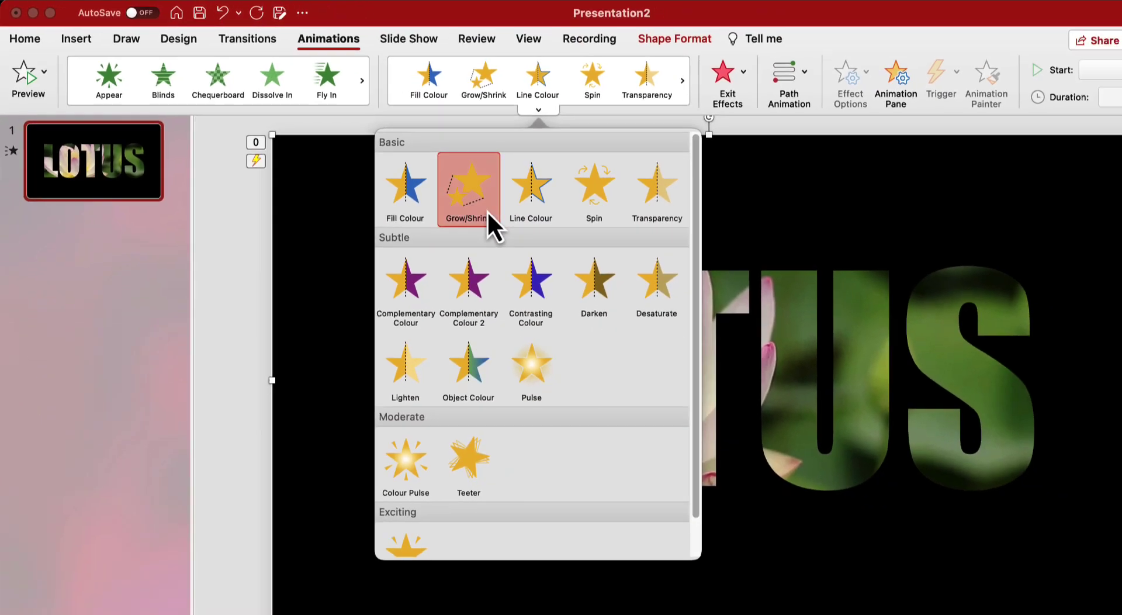
click(663, 291)
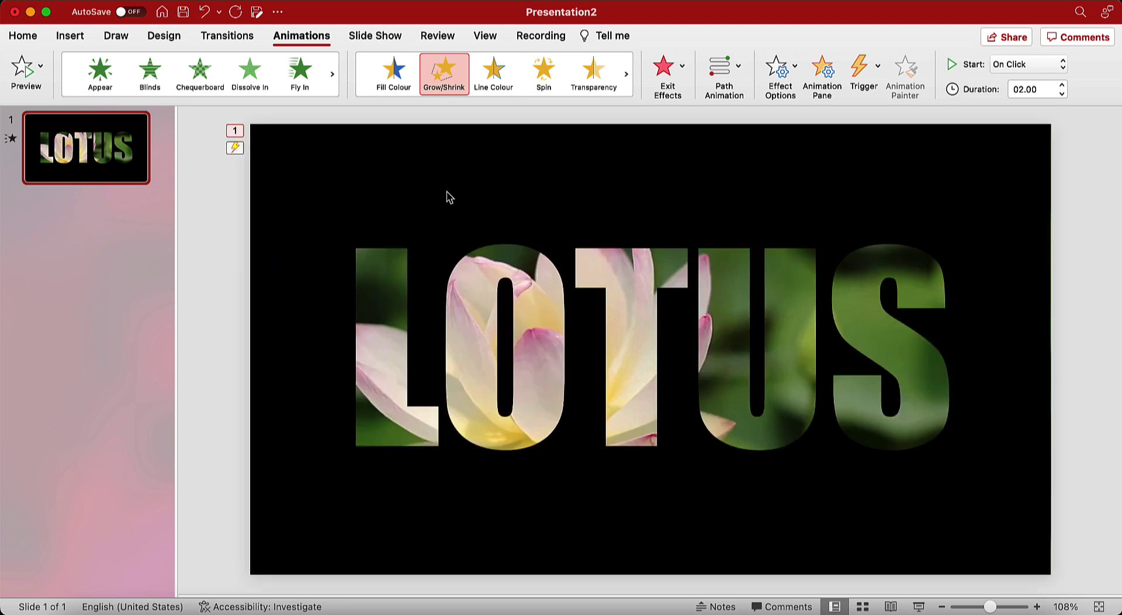
Add a Fade exit animation to the LOTUS shape.
click(292, 202)
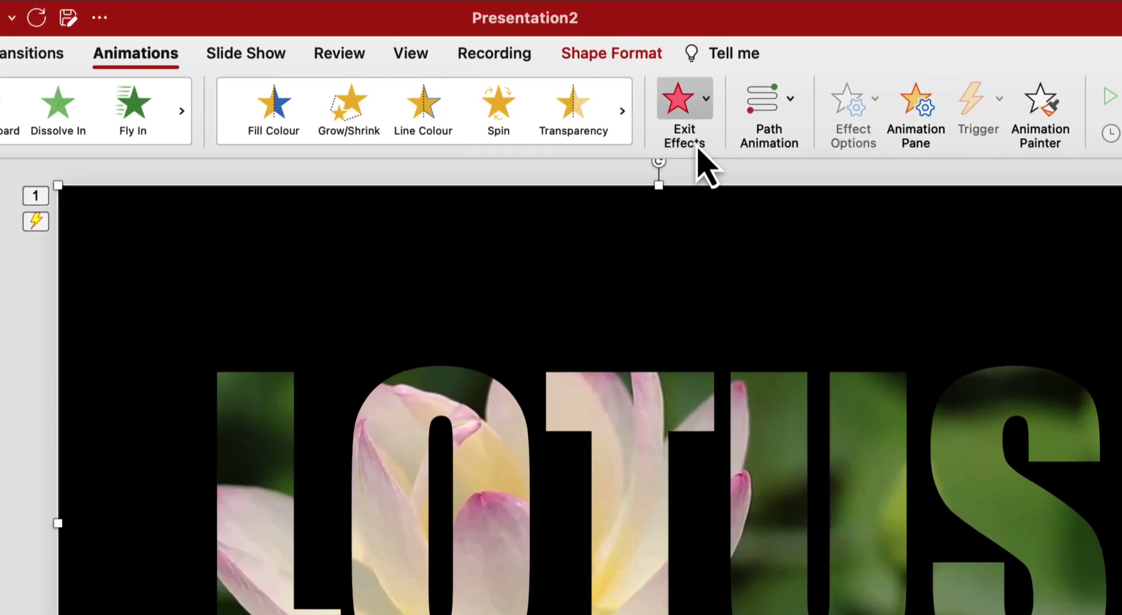
click(700, 146)
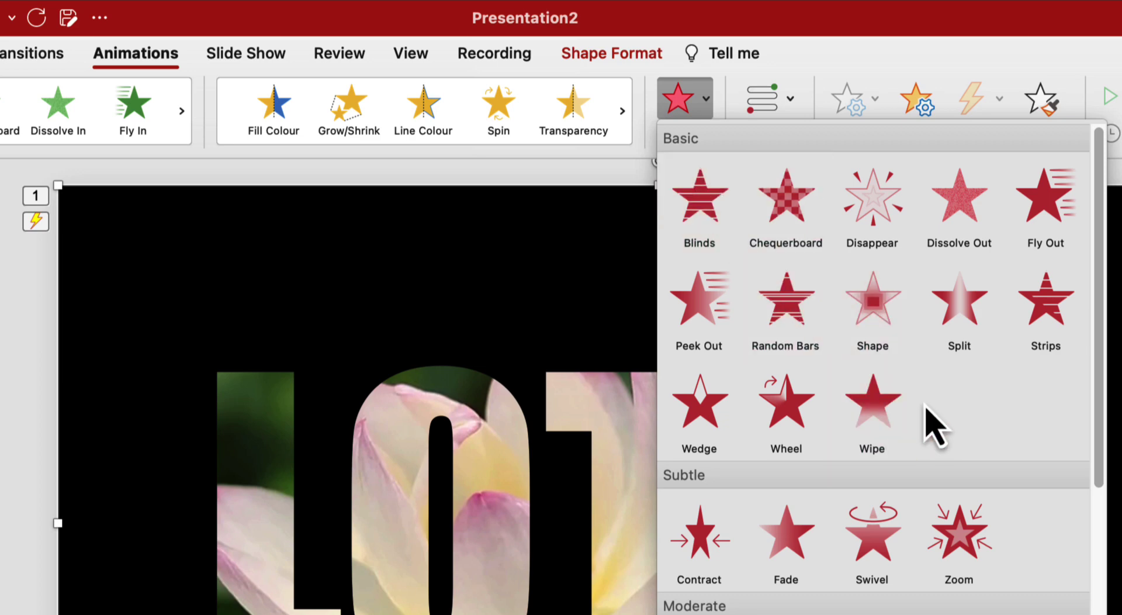
click(798, 546)
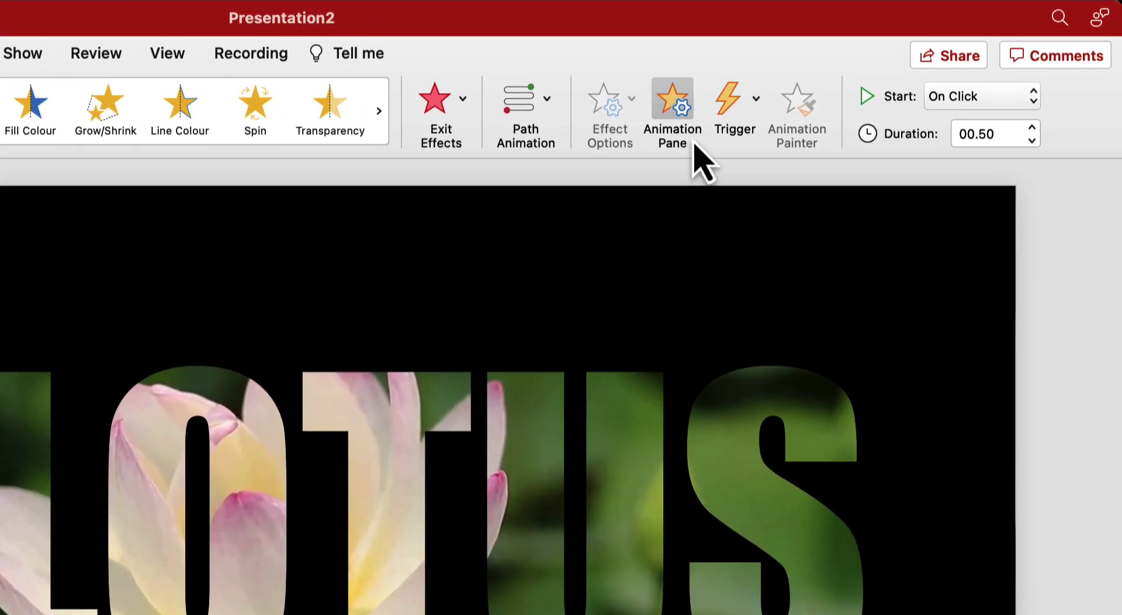
In the Animation Pane, set the Freeform 5 Fade exit to start With Previous.
click(696, 151)
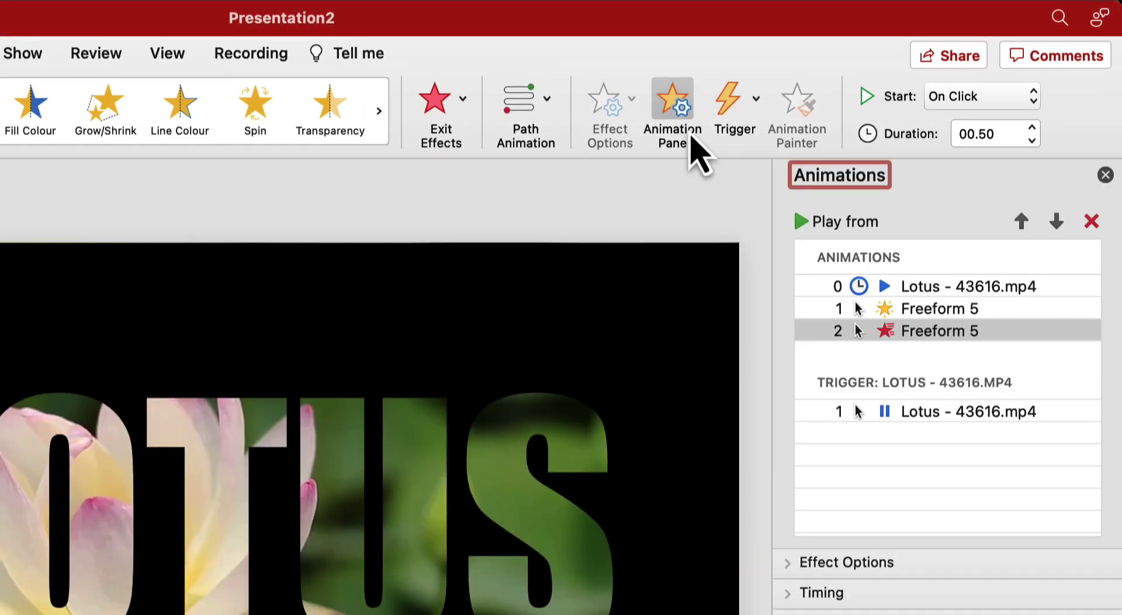
click(987, 309)
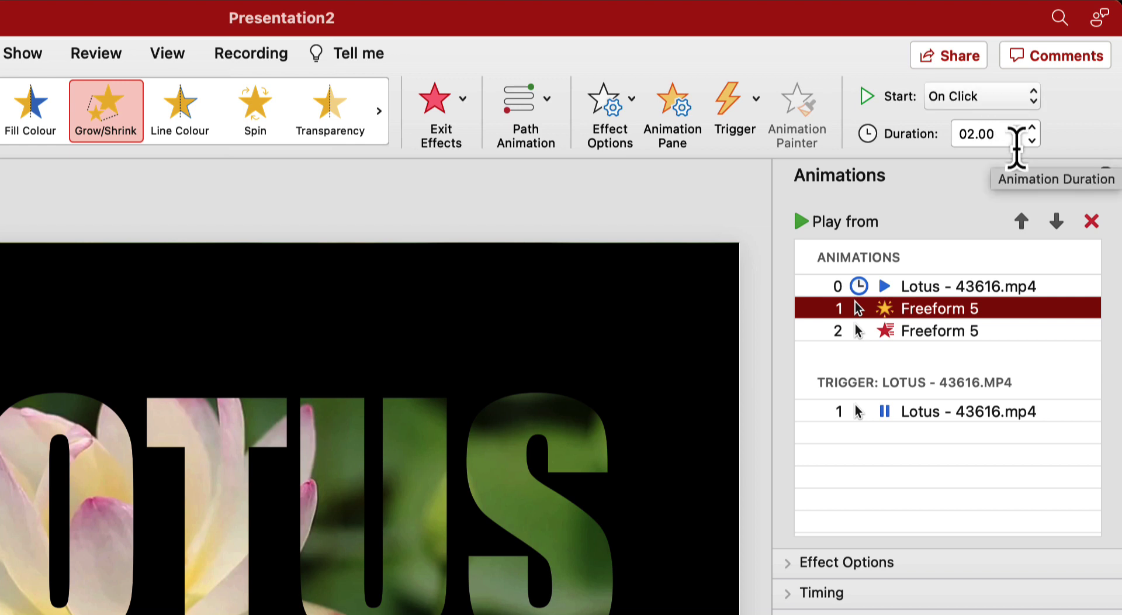
click(998, 334)
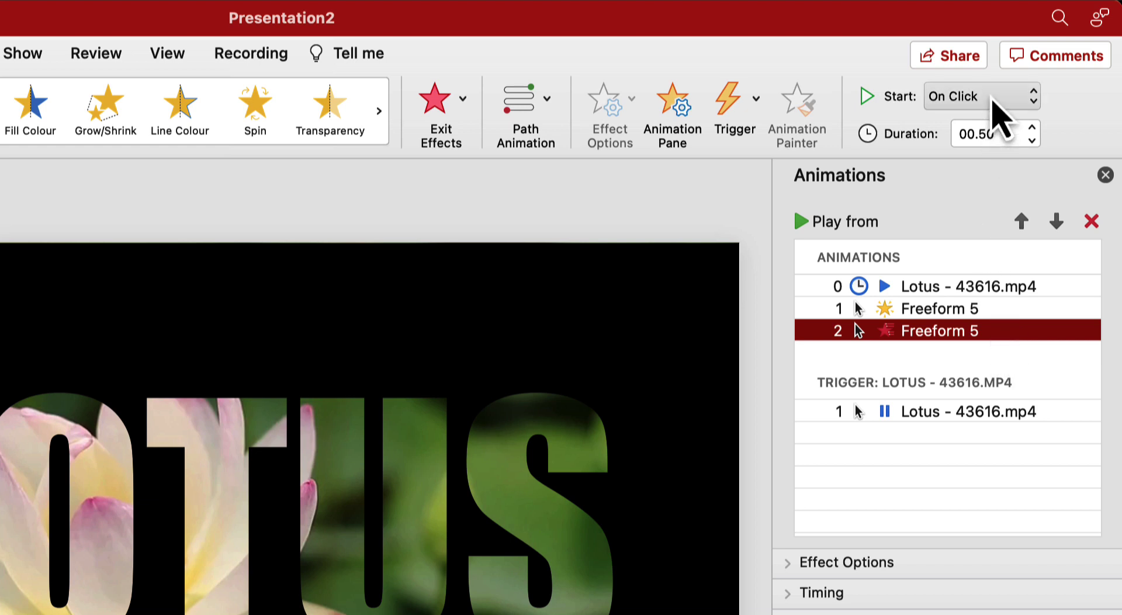
click(992, 99)
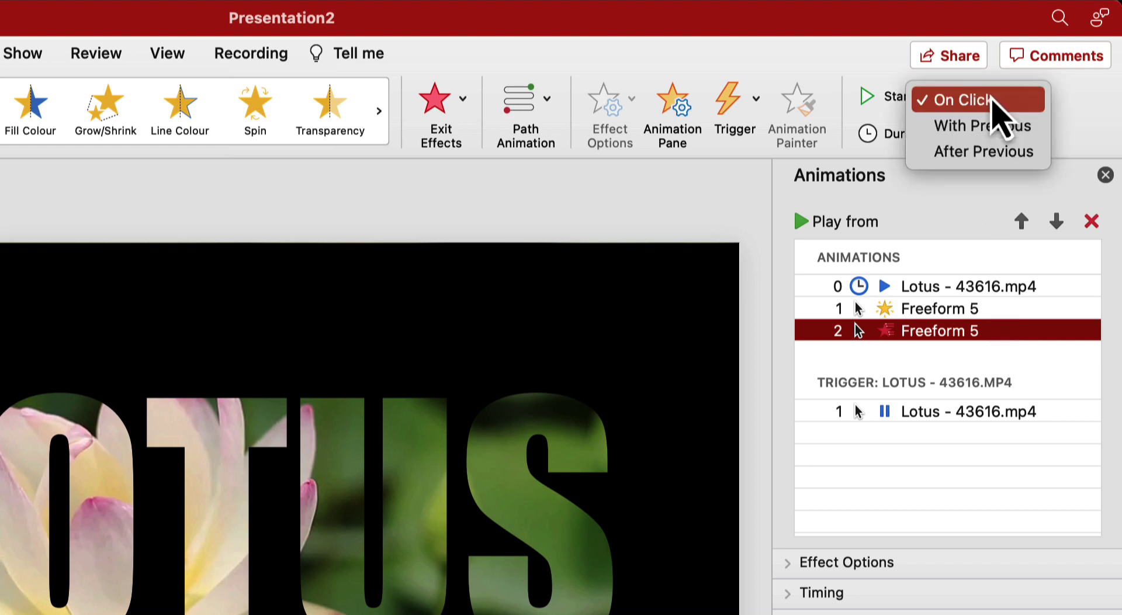
click(1038, 133)
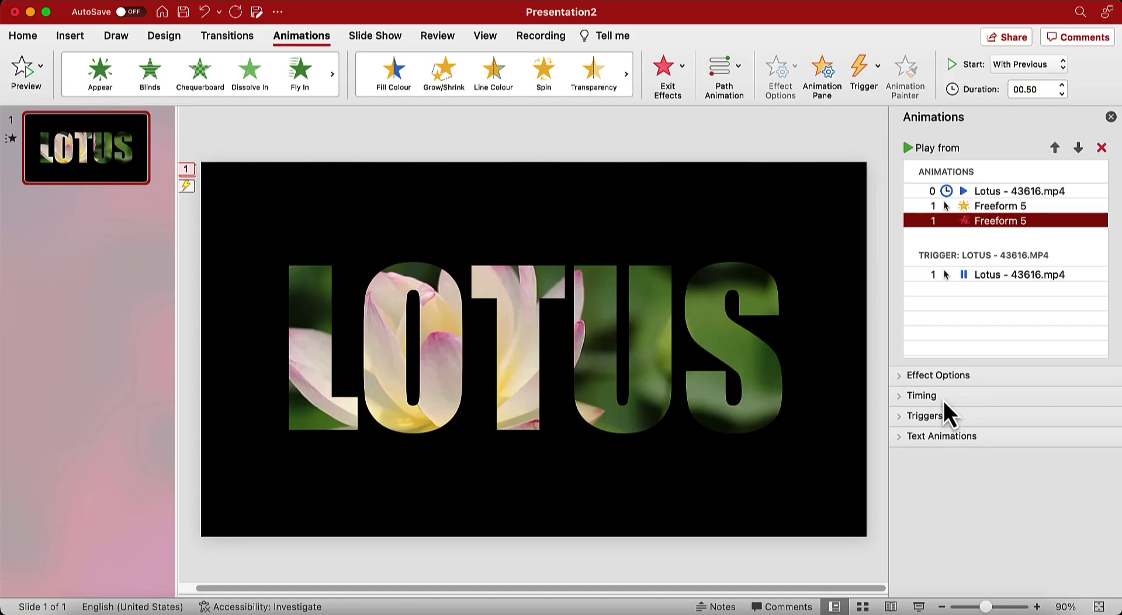
Give the LOTUS Fade exit a 1.5-second delay in the Animation Pane timing settings.
click(942, 400)
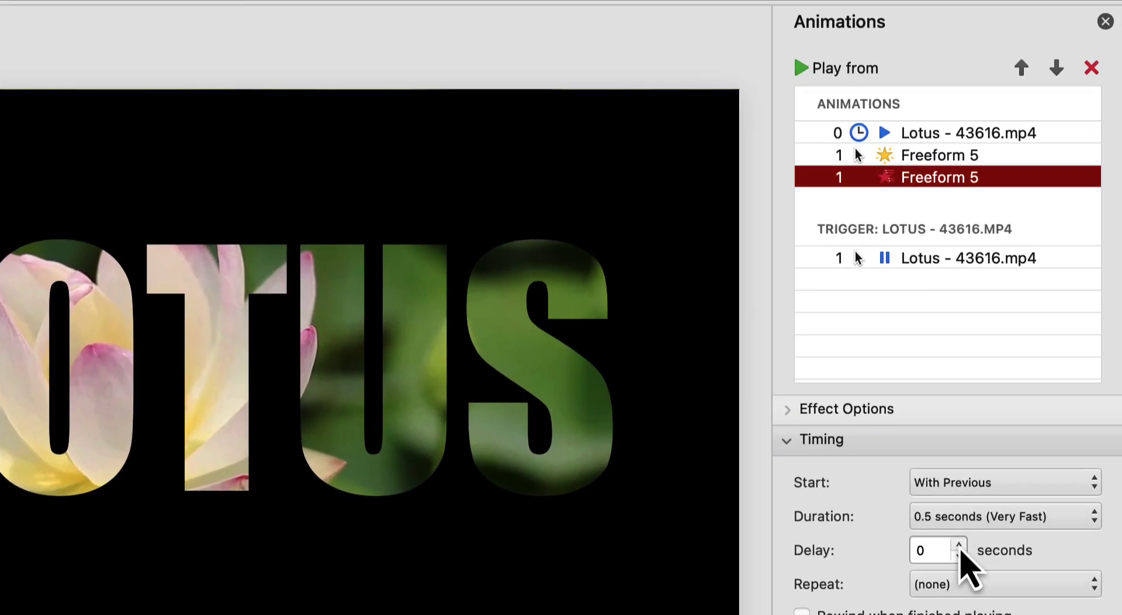
click(959, 546)
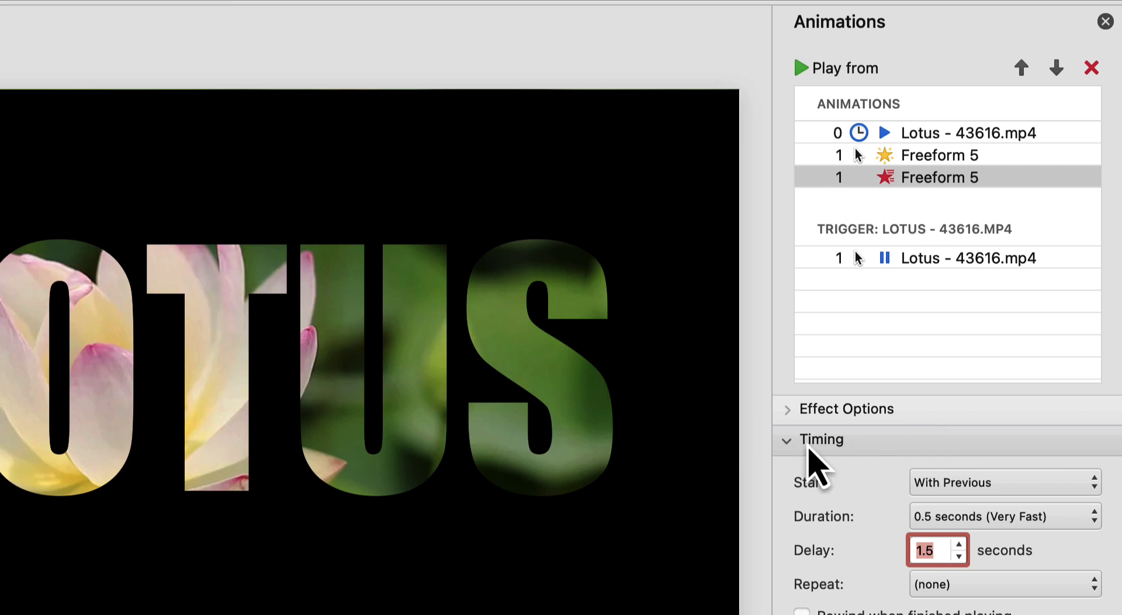
click(806, 443)
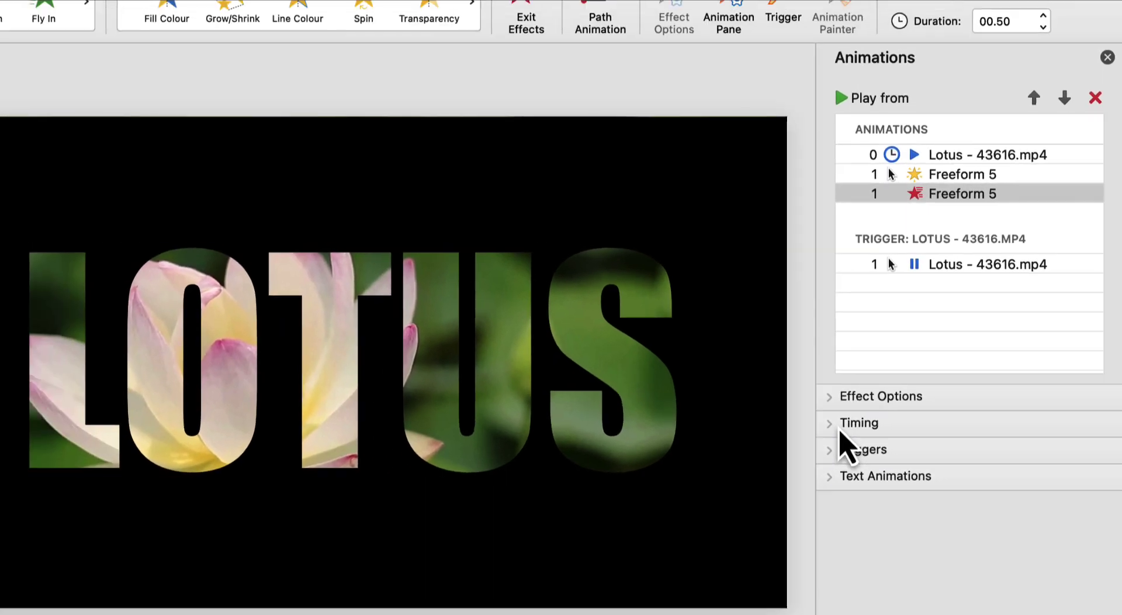